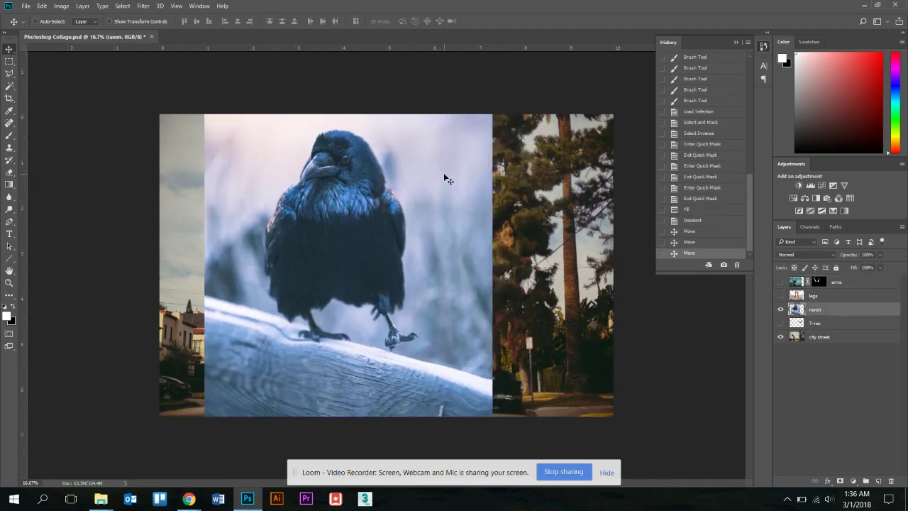
Step: Scale the raven layer down proportionally to about 64% and move it up over the middle of the street photo
{"action": "key", "text": "ctrl"}
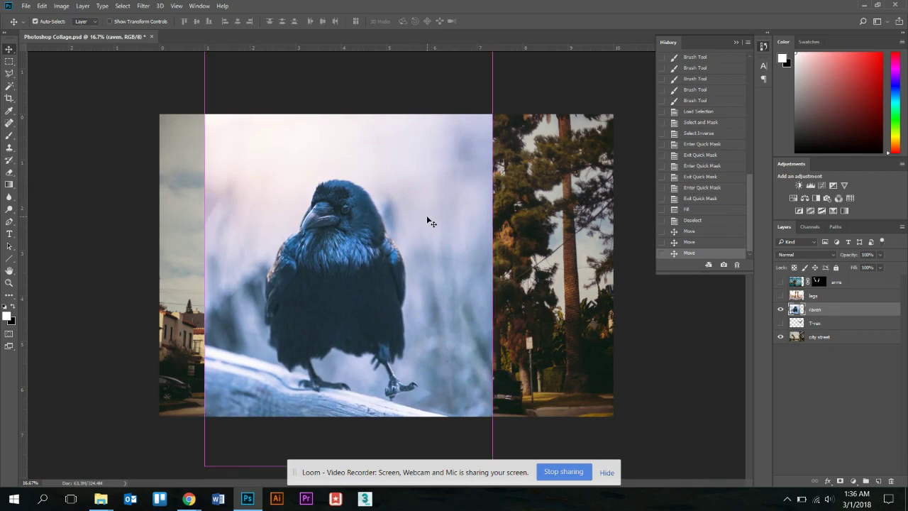
{"action": "left_click_drag", "start_coordinate": [446, 185], "coordinate": [447, 224]}
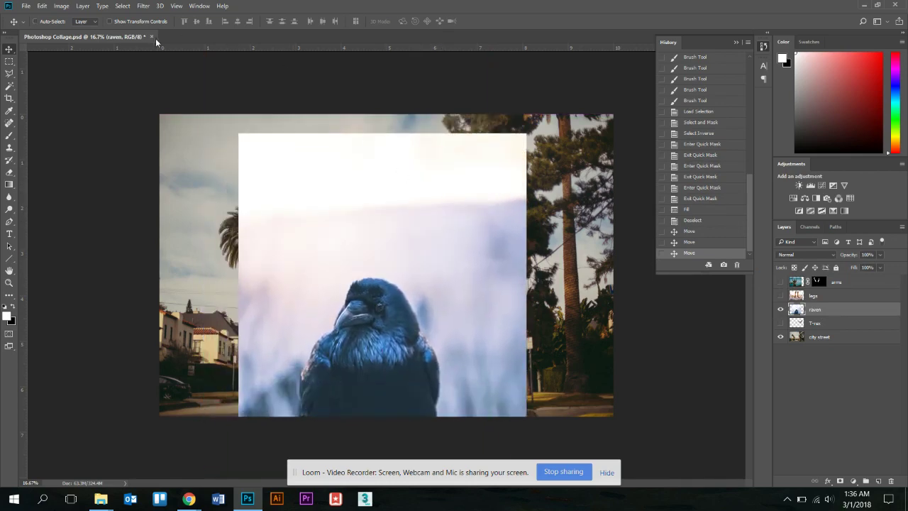
{"action": "left_click", "coordinate": [42, 6]}
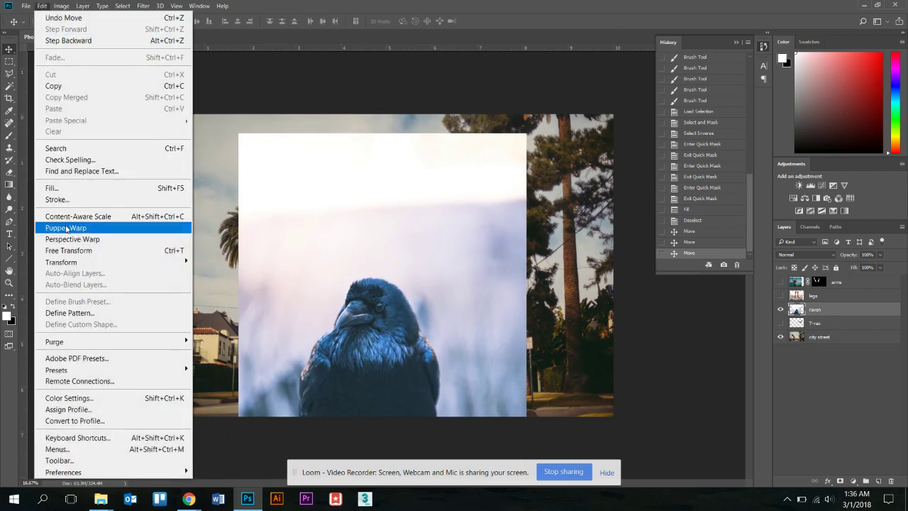
{"action": "mouse_move", "coordinate": [75, 266]}
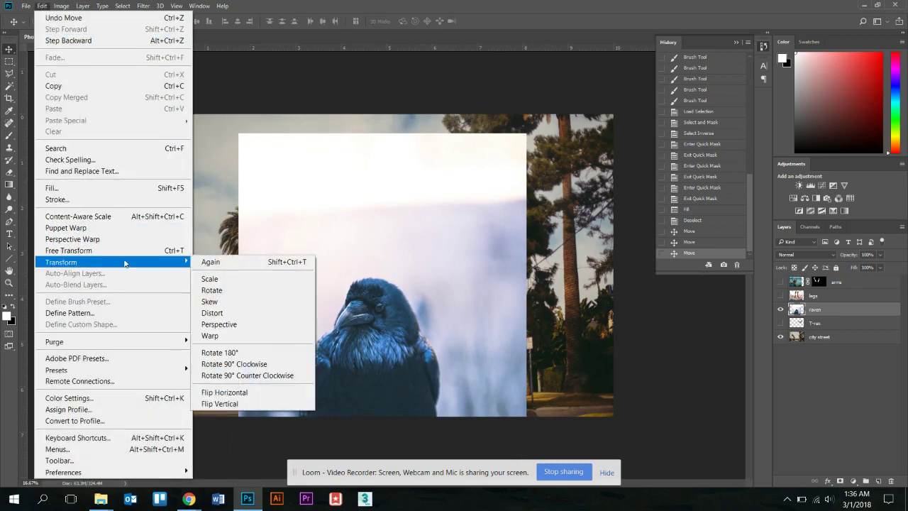
{"action": "left_click", "coordinate": [237, 279]}
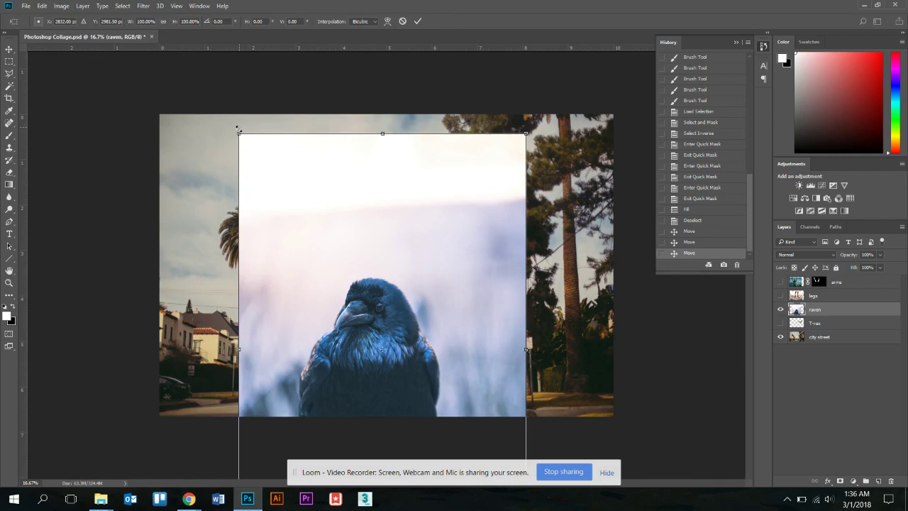
{"action": "left_click_drag", "start_coordinate": [238, 133], "coordinate": [369, 275]}
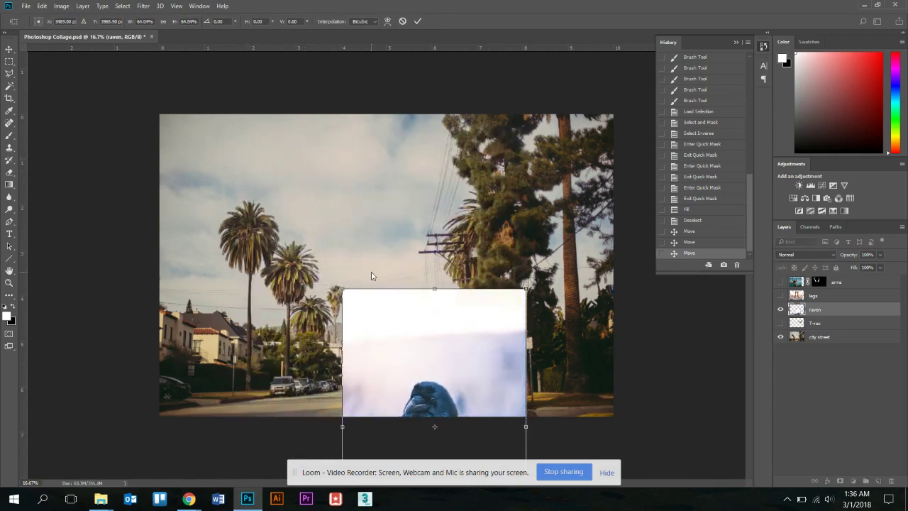
{"action": "left_click", "coordinate": [417, 22]}
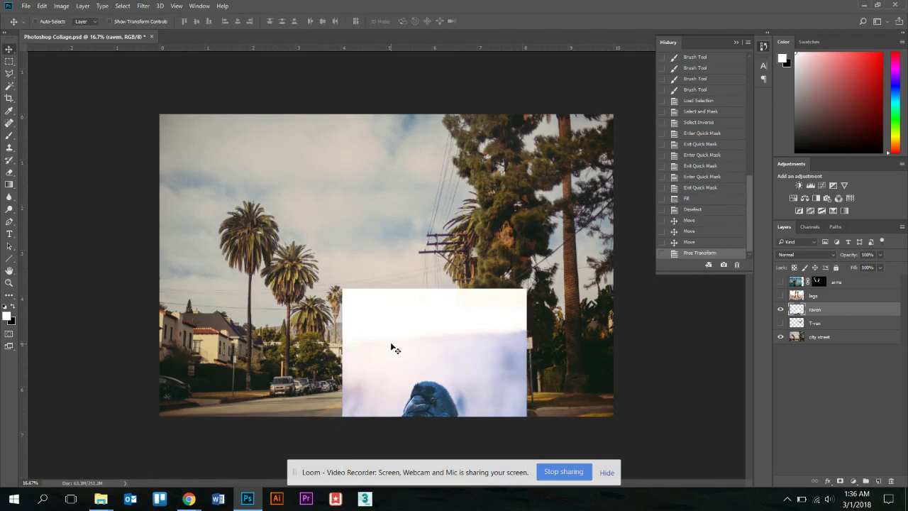
{"action": "left_click_drag", "start_coordinate": [395, 348], "coordinate": [354, 151]}
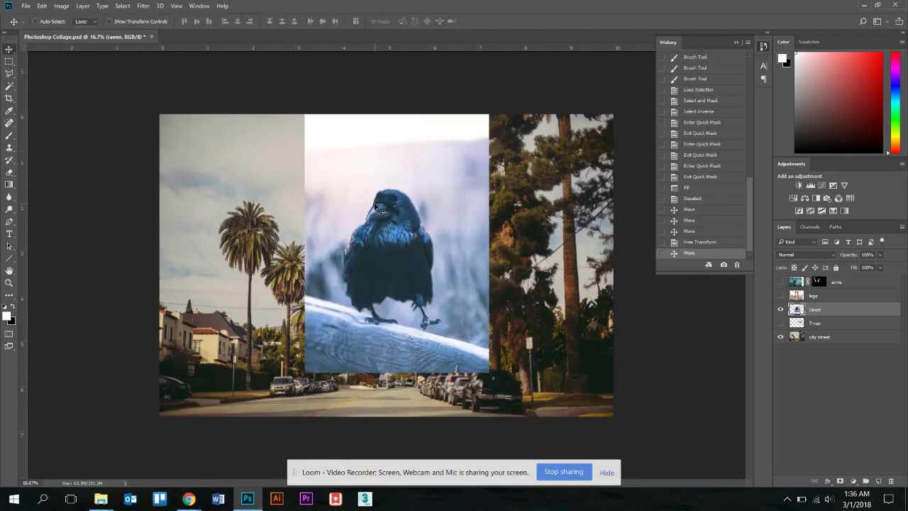
Step: Step back through the history to the raven's state before the scaling and the latest moves
{"action": "left_click", "coordinate": [685, 245]}
{"action": "left_click", "coordinate": [689, 231]}
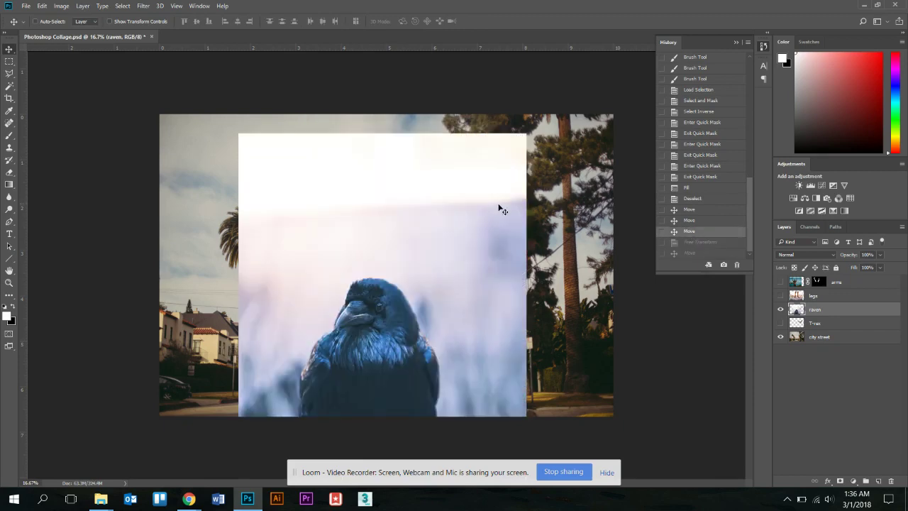
{"action": "left_click", "coordinate": [697, 222]}
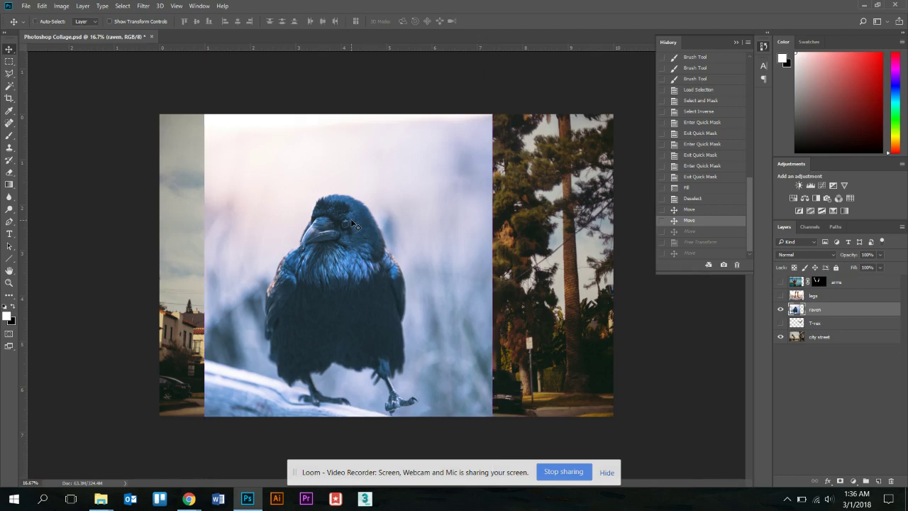
Step: Free Transform the raven layer down to about 6% of its size, placing it in the sky above the Hollywood sign
{"action": "key", "text": "ctrl+t"}
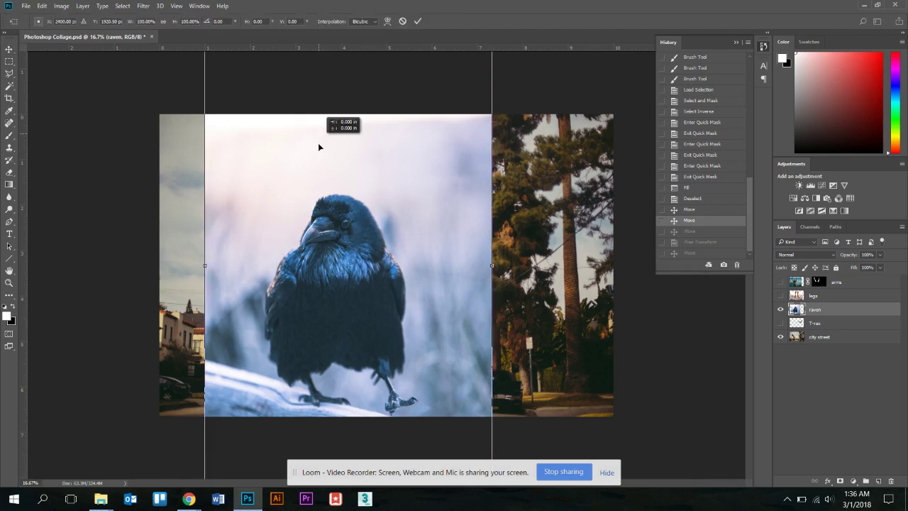
{"action": "left_click_drag", "start_coordinate": [318, 143], "coordinate": [320, 183]}
{"action": "left_click_drag", "start_coordinate": [206, 92], "coordinate": [423, 352]}
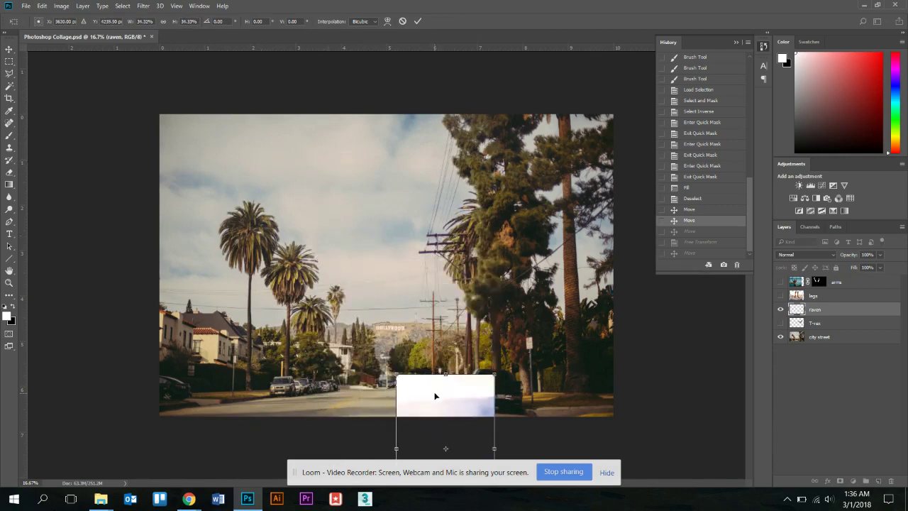
{"action": "left_click_drag", "start_coordinate": [438, 395], "coordinate": [364, 174]}
{"action": "left_click_drag", "start_coordinate": [319, 155], "coordinate": [402, 281]}
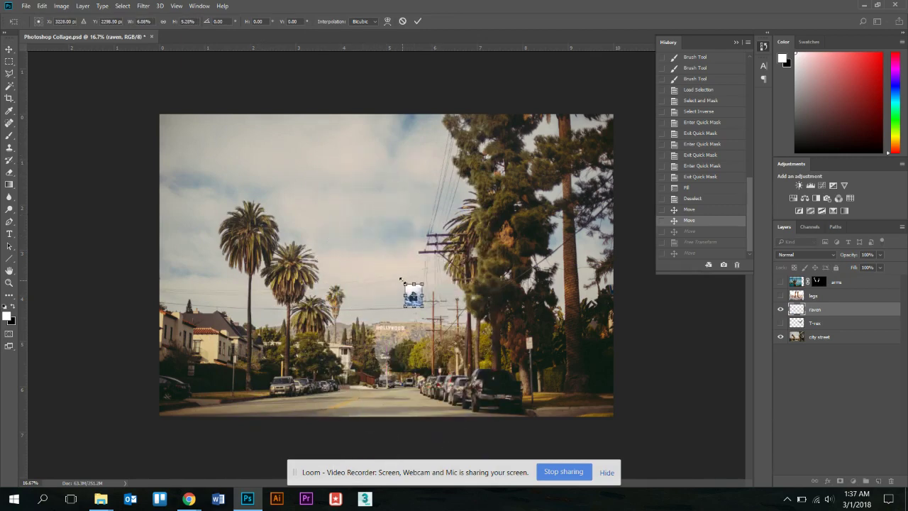
Step: Shrink the raven layer further to about 2% of its original width and apply the transformation
{"action": "scroll", "coordinate": [402, 281], "scroll_direction": "up", "scroll_amount": 5}
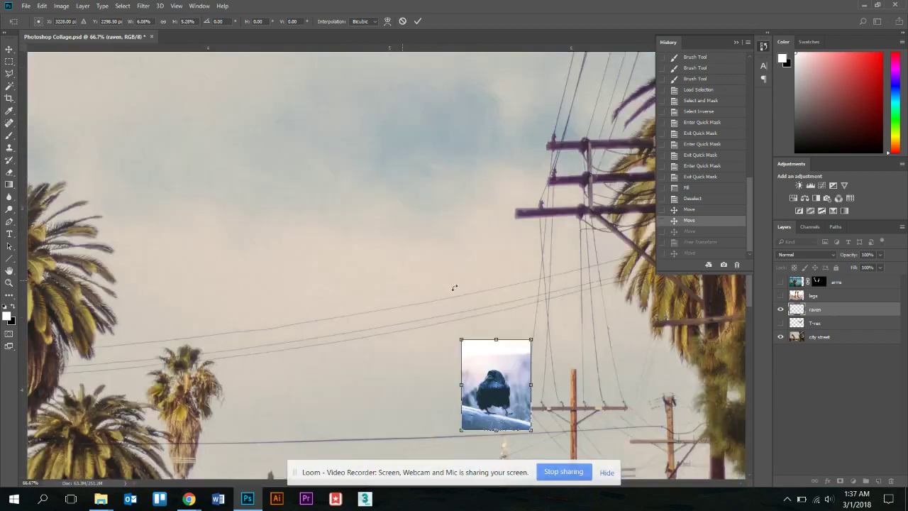
{"action": "scroll", "coordinate": [450, 288], "scroll_direction": "down", "scroll_amount": 3}
{"action": "scroll", "coordinate": [450, 288], "scroll_direction": "right", "scroll_amount": 2}
{"action": "scroll", "coordinate": [381, 135], "scroll_direction": "up", "scroll_amount": 5}
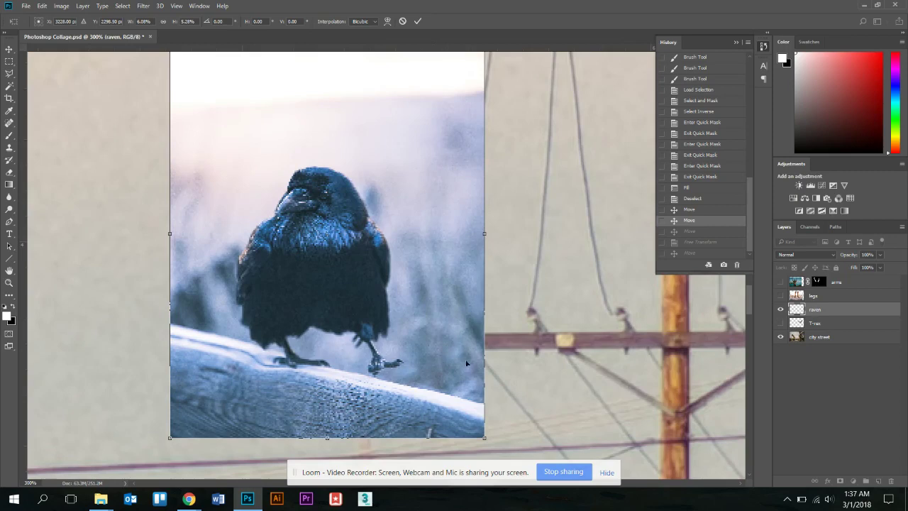
{"action": "left_click_drag", "start_coordinate": [483, 438], "coordinate": [273, 155]}
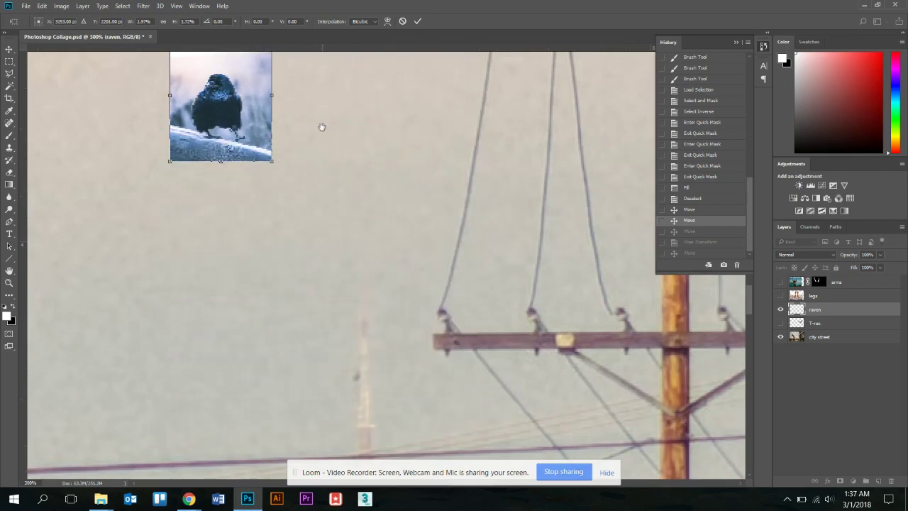
{"action": "left_click_drag", "start_coordinate": [321, 127], "coordinate": [368, 246]}
{"action": "key", "text": "Return"}
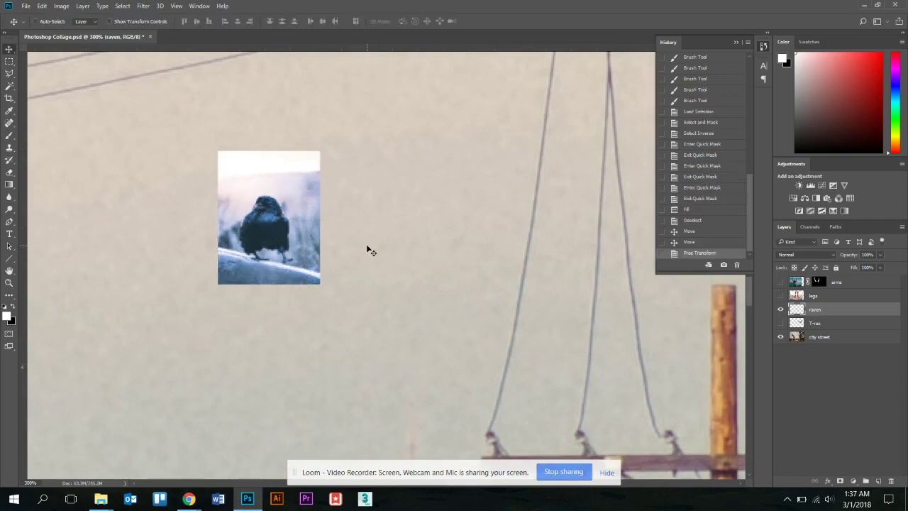
Step: Enlarge the tiny raven layer with Free Transform to about 4.24 by 5.52 inches and apply it
{"action": "scroll", "coordinate": [368, 248], "scroll_direction": "down", "scroll_amount": 1}
{"action": "scroll", "coordinate": [367, 249], "scroll_direction": "down", "scroll_amount": 4}
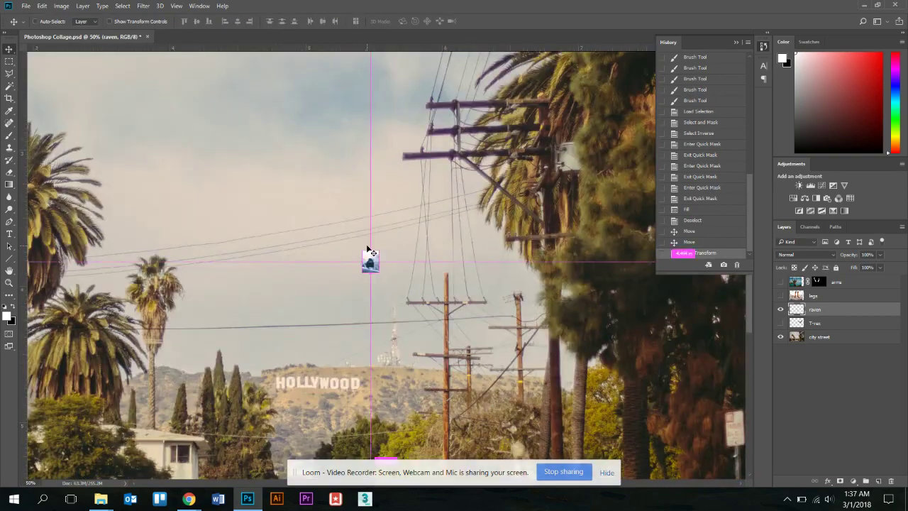
{"action": "scroll", "coordinate": [366, 245], "scroll_direction": "down", "scroll_amount": 1}
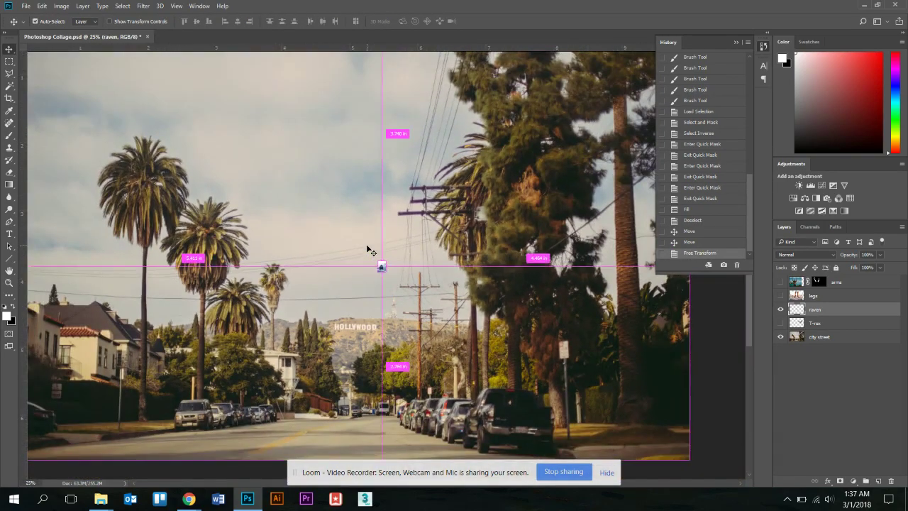
{"action": "key", "text": "ctrl+t"}
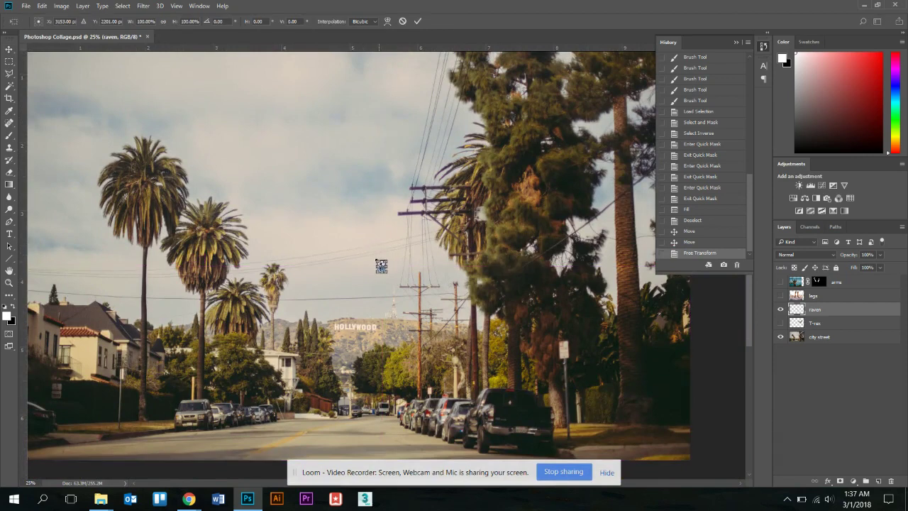
{"action": "left_click_drag", "start_coordinate": [376, 260], "coordinate": [276, 128]}
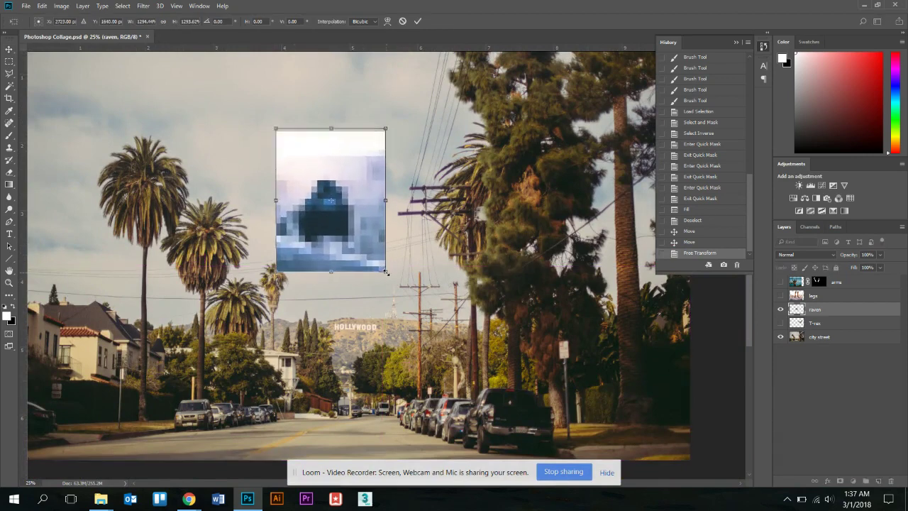
{"action": "left_click_drag", "start_coordinate": [385, 272], "coordinate": [471, 383]}
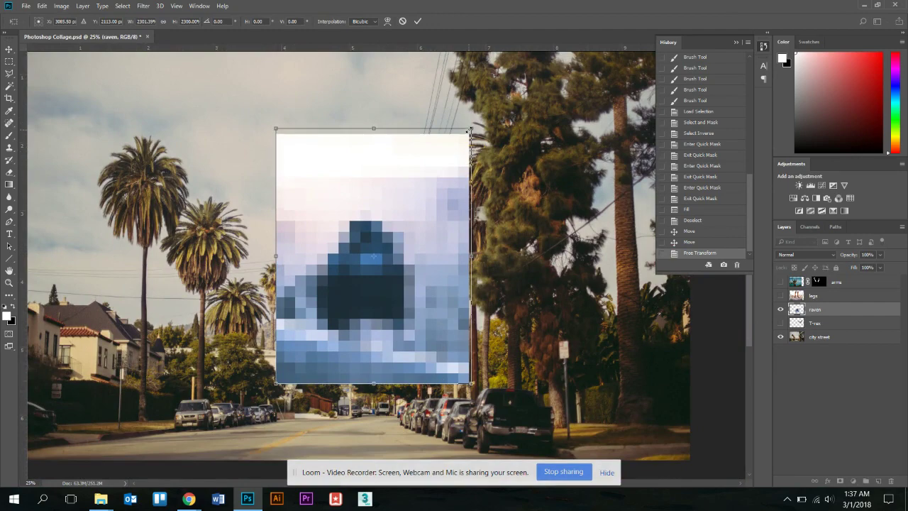
{"action": "left_click_drag", "start_coordinate": [470, 130], "coordinate": [525, 56]}
{"action": "left_click_drag", "start_coordinate": [526, 383], "coordinate": [567, 433]}
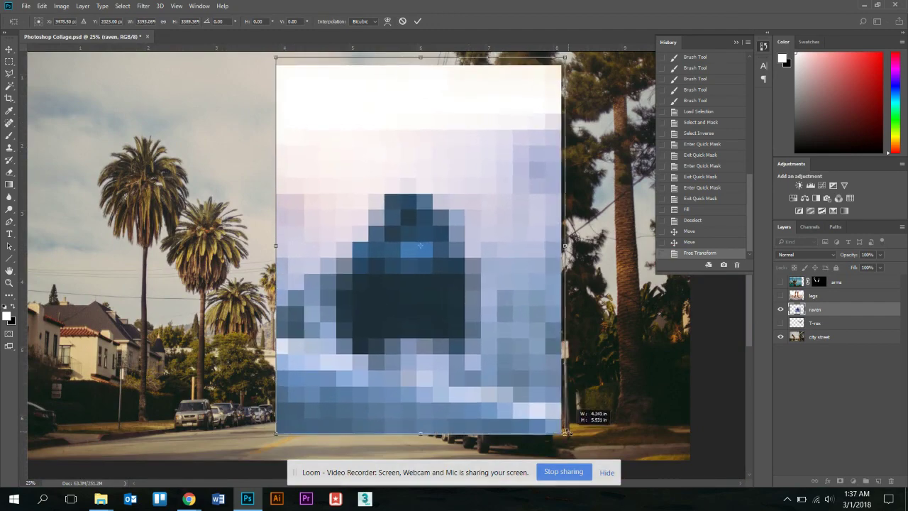
{"action": "key", "text": "Return"}
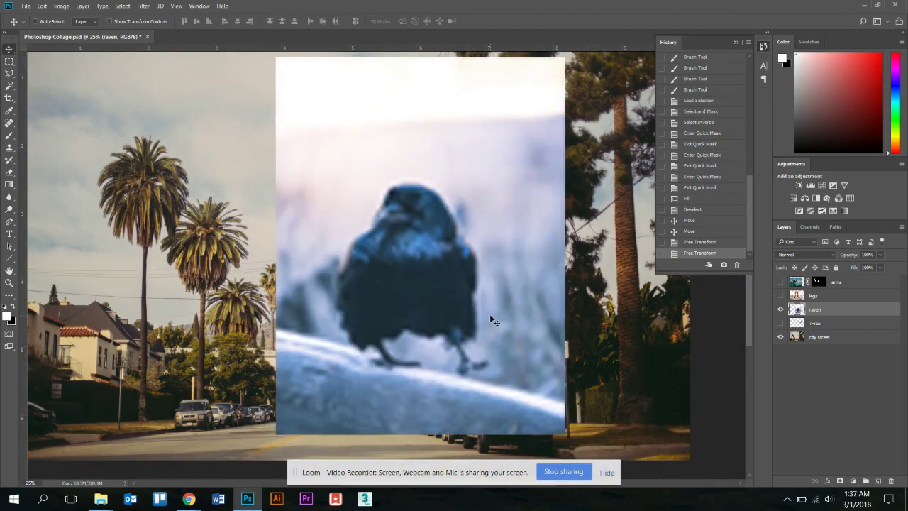
Step: Free Transform the blurred raven layer up to about 161% and apply the transformation
{"action": "key", "text": "ctrl+minus"}
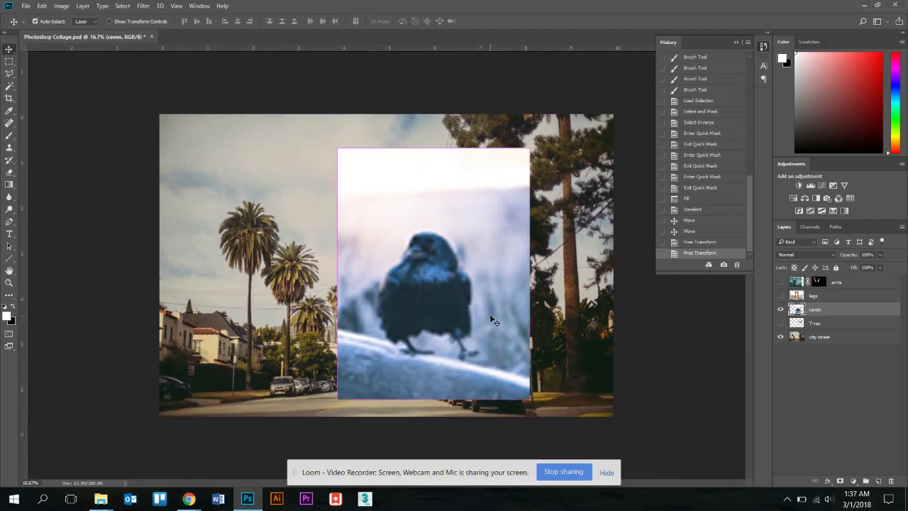
{"action": "key", "text": "ctrl+t"}
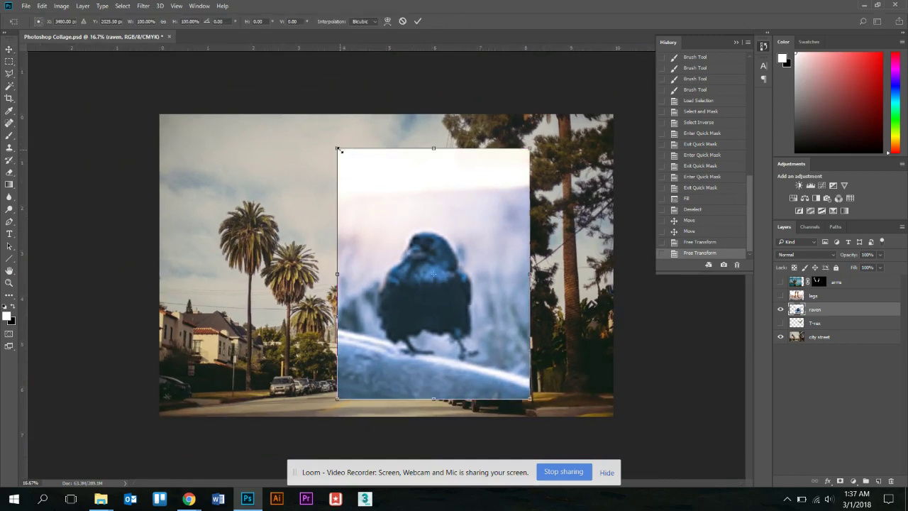
{"action": "left_click_drag", "start_coordinate": [339, 150], "coordinate": [275, 68]}
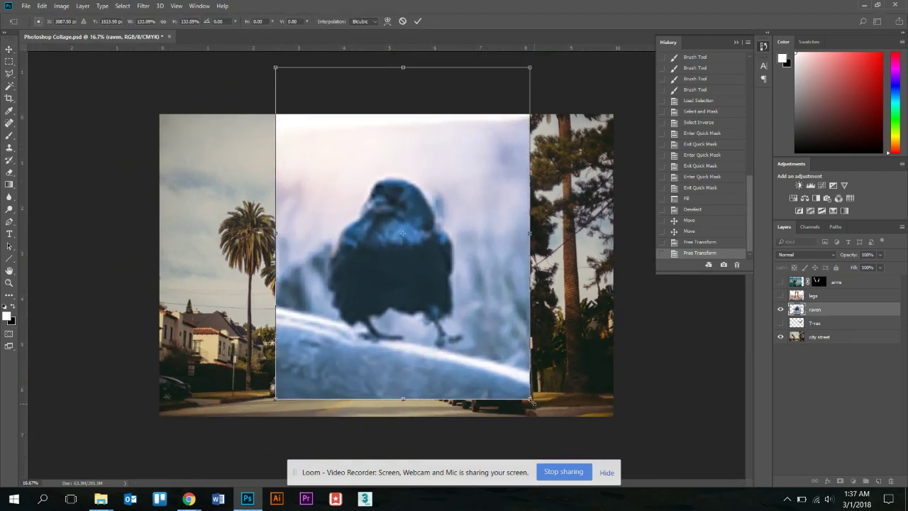
{"action": "left_click_drag", "start_coordinate": [531, 401], "coordinate": [586, 436]}
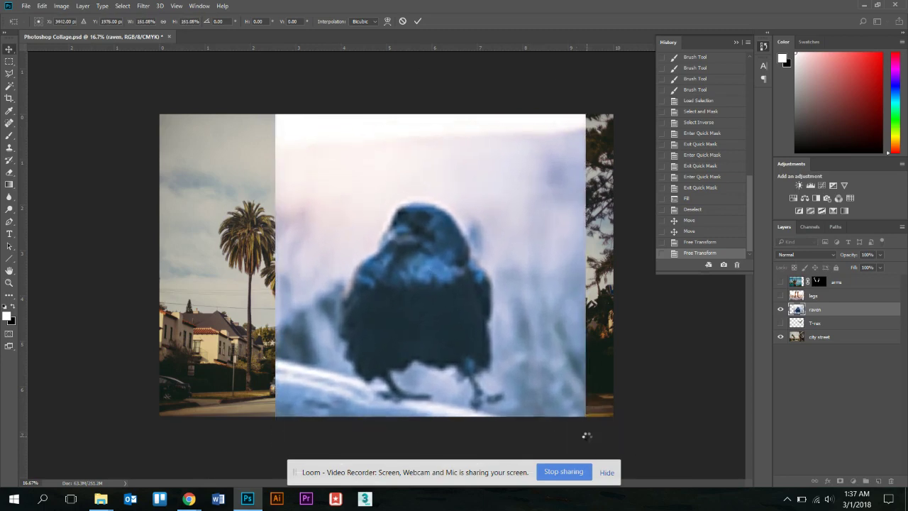
{"action": "key", "text": "Return"}
Step: Move the enlarged raven image left towards the centre of the canvas and inspect its quality
{"action": "key", "text": "ctrl+minus"}
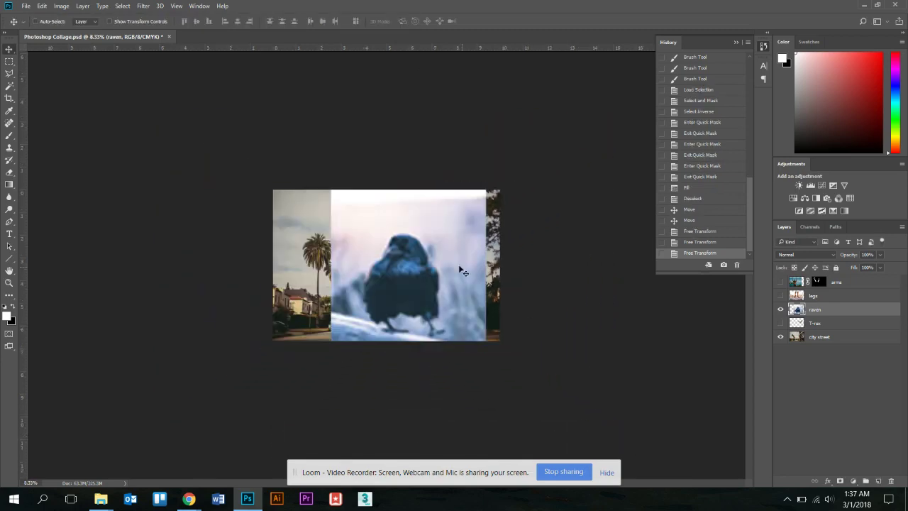
{"action": "left_click_drag", "start_coordinate": [458, 267], "coordinate": [420, 261]}
{"action": "key", "text": "ctrl+plus"}
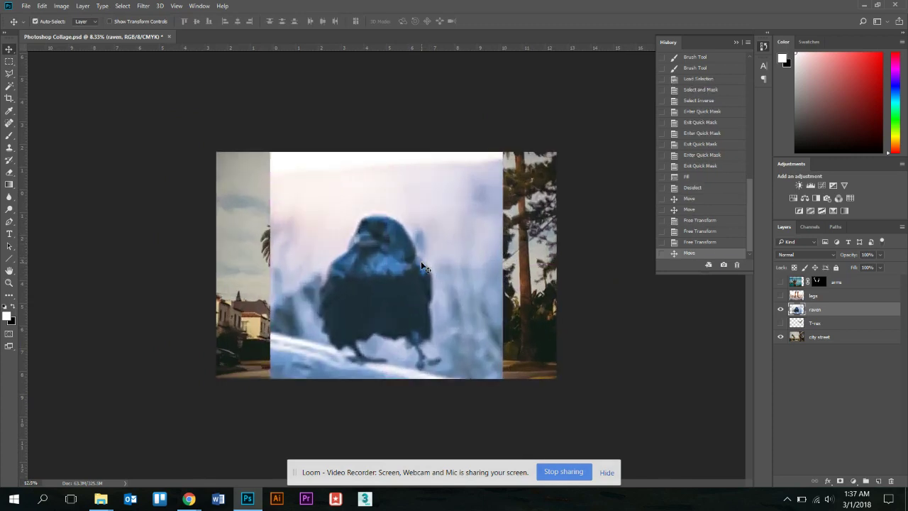
{"action": "key", "text": "ctrl+plus"}
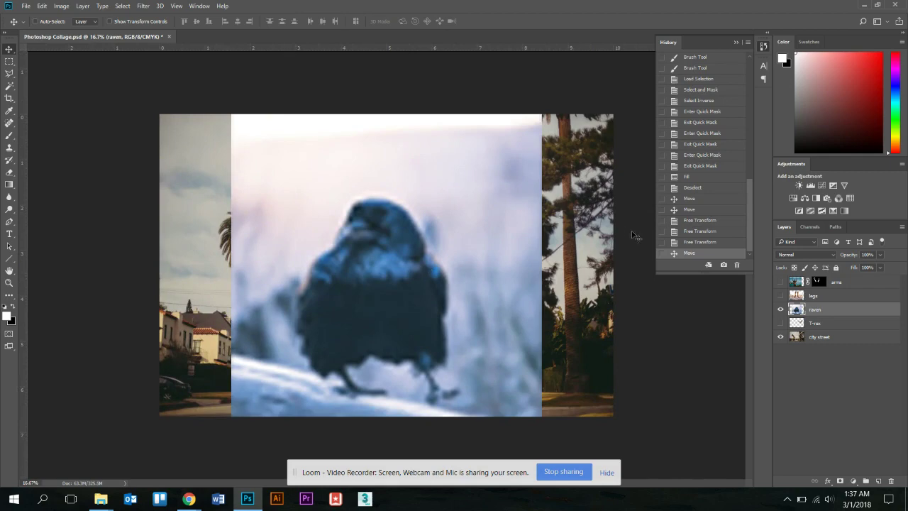
Step: Step back through the history to the first Free Transform state, with the raven at its smallest size
{"action": "left_click", "coordinate": [698, 241]}
{"action": "left_click", "coordinate": [700, 230]}
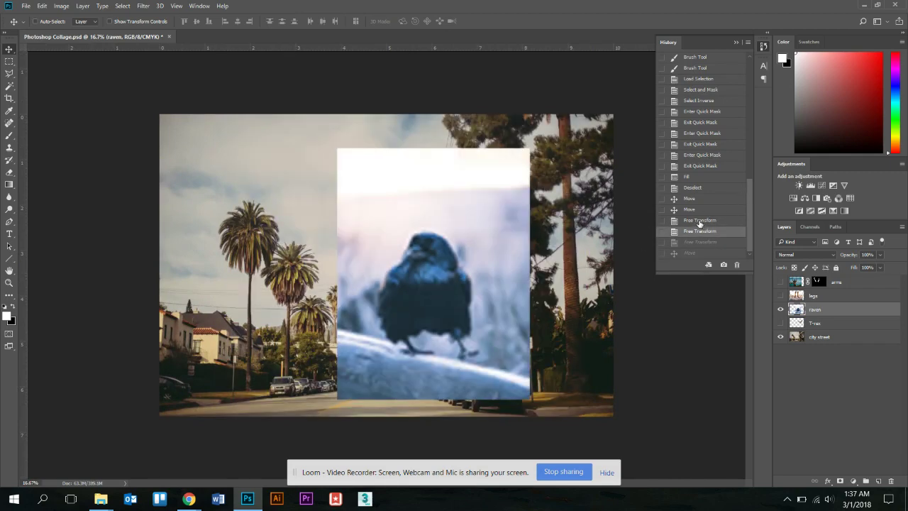
{"action": "left_click", "coordinate": [699, 221]}
Step: Move the tiny raven image up and to the left in the sky, close to the power lines
{"action": "key", "text": "ctrl+plus"}
{"action": "key", "text": "ctrl+plus"}
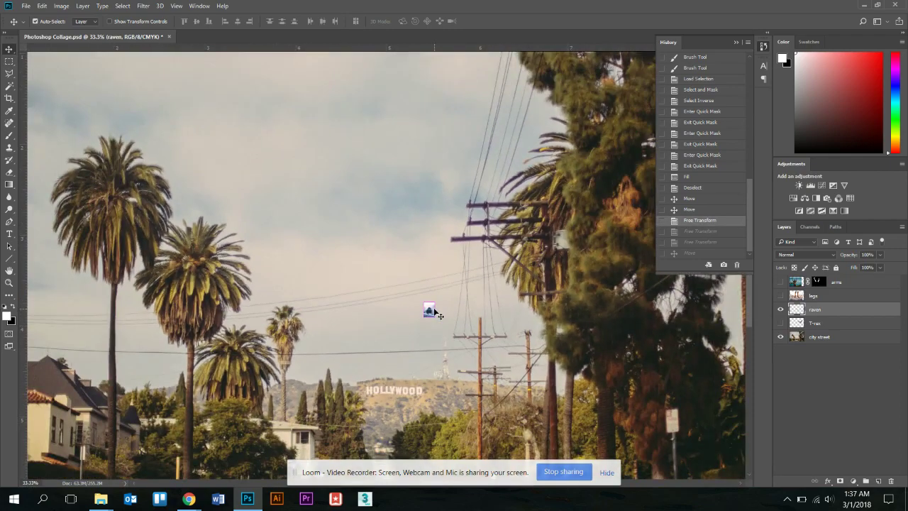
{"action": "key", "text": "ctrl+plus"}
{"action": "key", "text": "ctrl+plus"}
{"action": "key", "text": "ctrl+plus"}
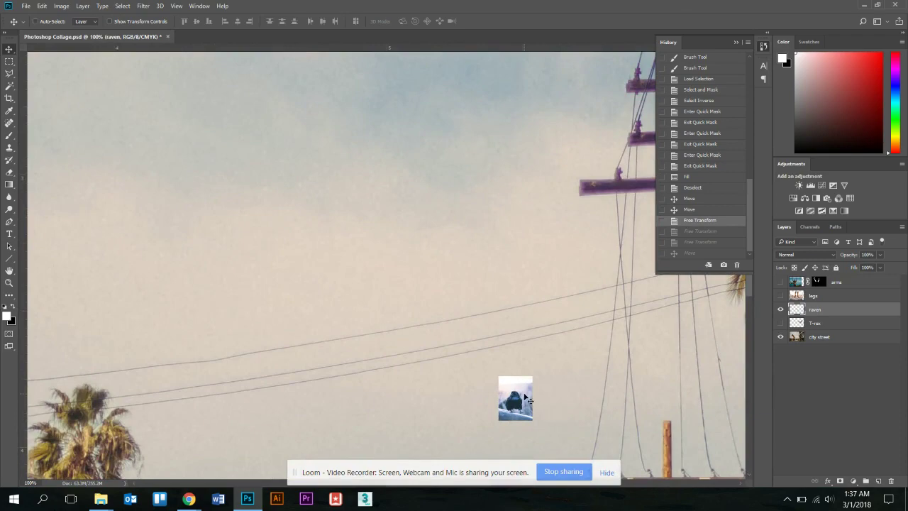
{"action": "left_click_drag", "start_coordinate": [528, 400], "coordinate": [412, 347]}
{"action": "key", "text": "ctrl+minus"}
{"action": "key", "text": "ctrl+minus"}
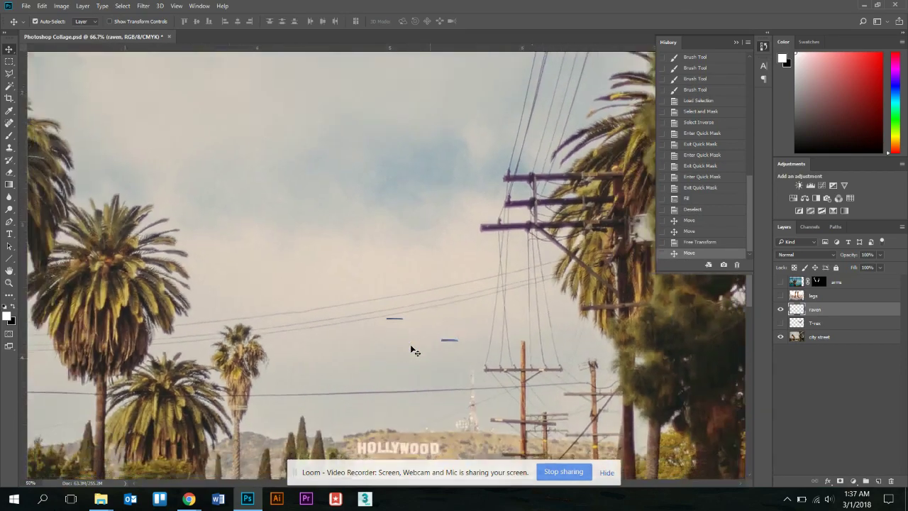
Step: Step back through the history to the Move state before the Free Transform, restoring the full-size raven image
{"action": "key", "text": "ctrl+minus"}
{"action": "left_click", "coordinate": [695, 241]}
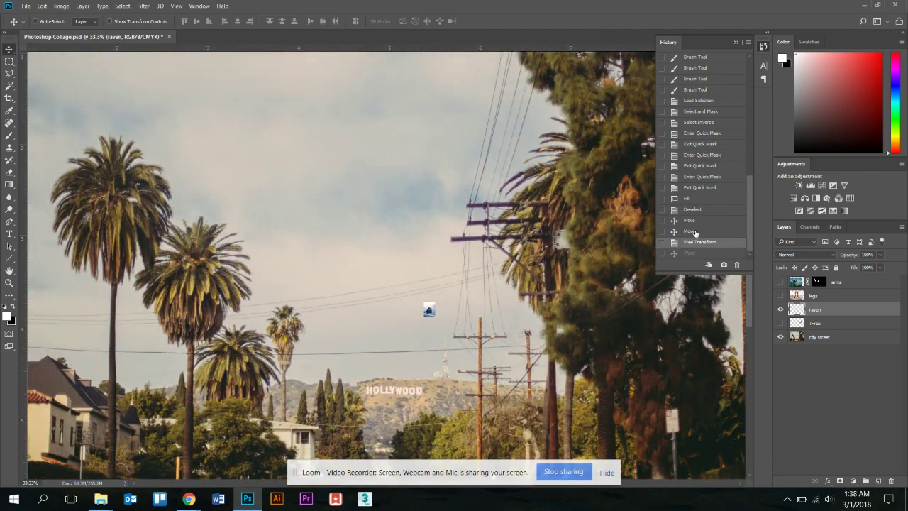
{"action": "left_click", "coordinate": [695, 229]}
{"action": "key", "text": "ctrl+minus"}
{"action": "key", "text": "ctrl+minus"}
{"action": "key", "text": "ctrl+minus"}
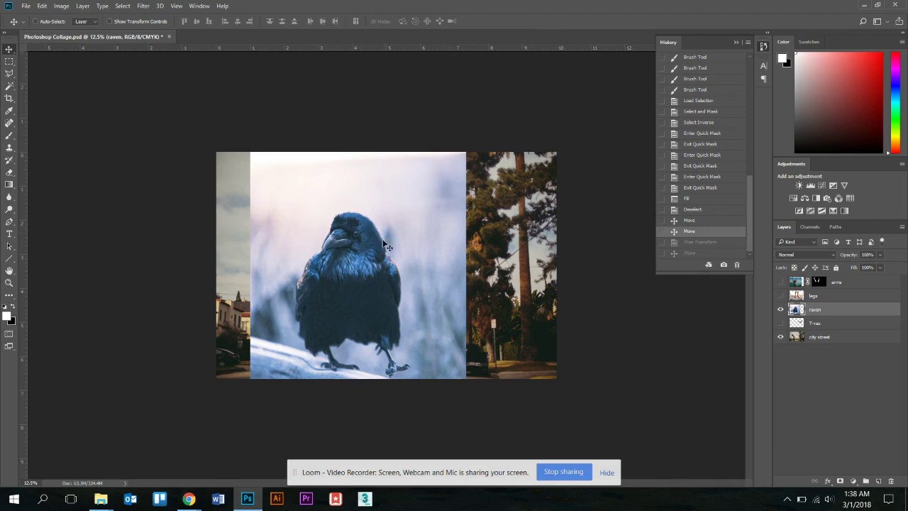
Step: Convert the raven layer to a Smart Object and reposition the image up and to the right over the street
{"action": "left_click_drag", "start_coordinate": [403, 257], "coordinate": [381, 274]}
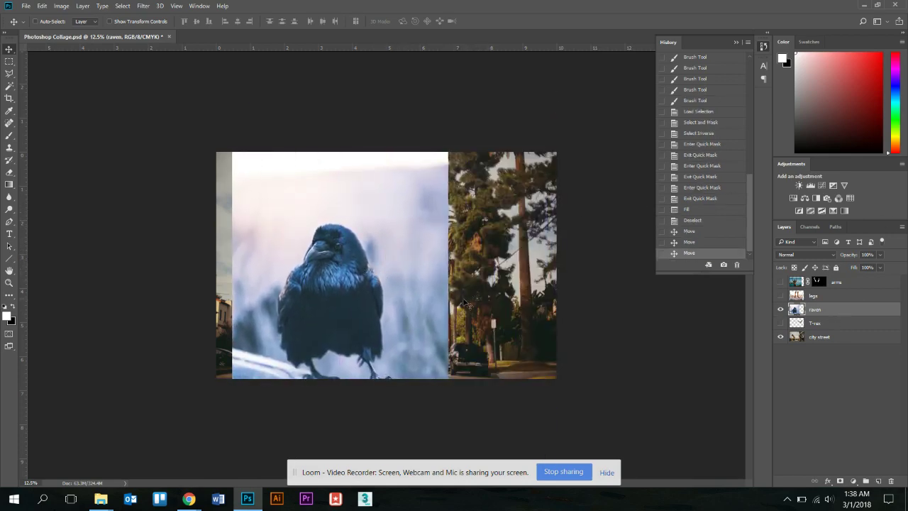
{"action": "right_click", "coordinate": [817, 313]}
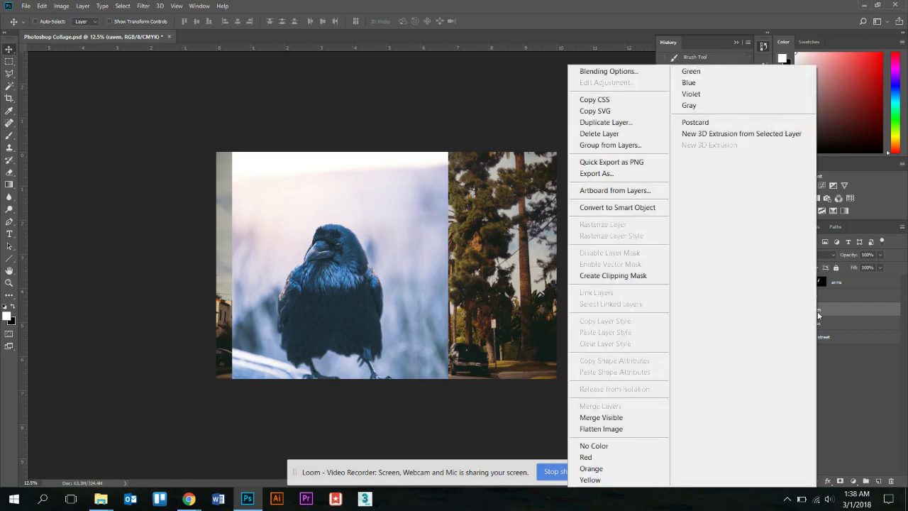
{"action": "left_click", "coordinate": [623, 209]}
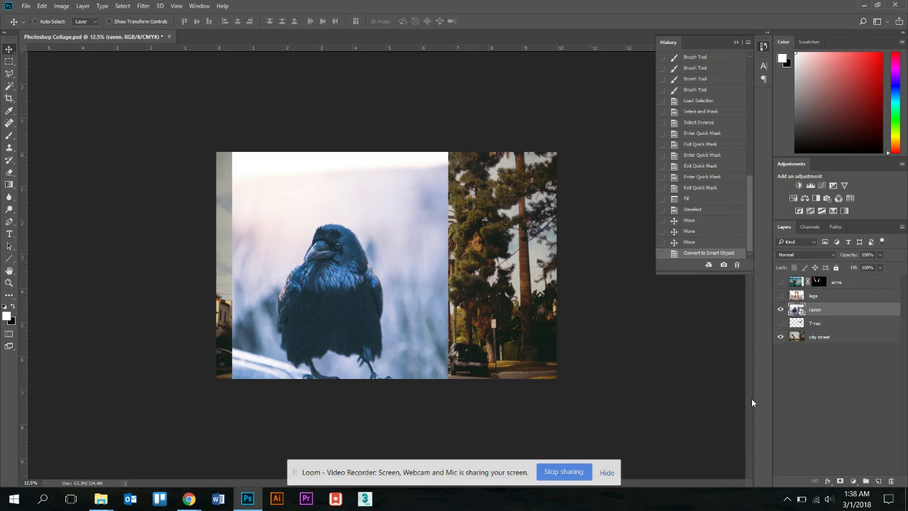
{"action": "left_click_drag", "start_coordinate": [370, 288], "coordinate": [451, 219]}
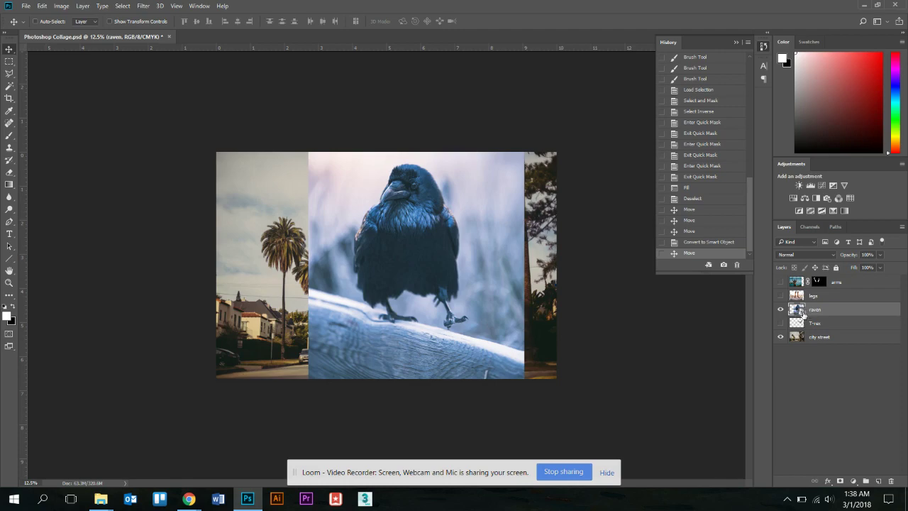
Step: Free Transform the raven Smart Object to 1% with linked proportions, apply it, and move the tiny image into the sky
{"action": "left_click", "coordinate": [808, 325]}
{"action": "left_click", "coordinate": [798, 314]}
{"action": "key", "text": "ctrl+t"}
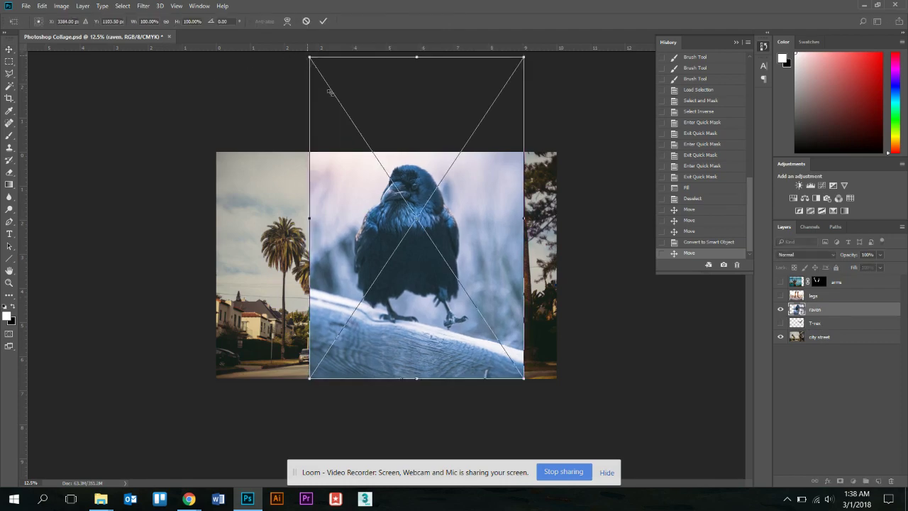
{"action": "left_click_drag", "start_coordinate": [308, 56], "coordinate": [520, 372]}
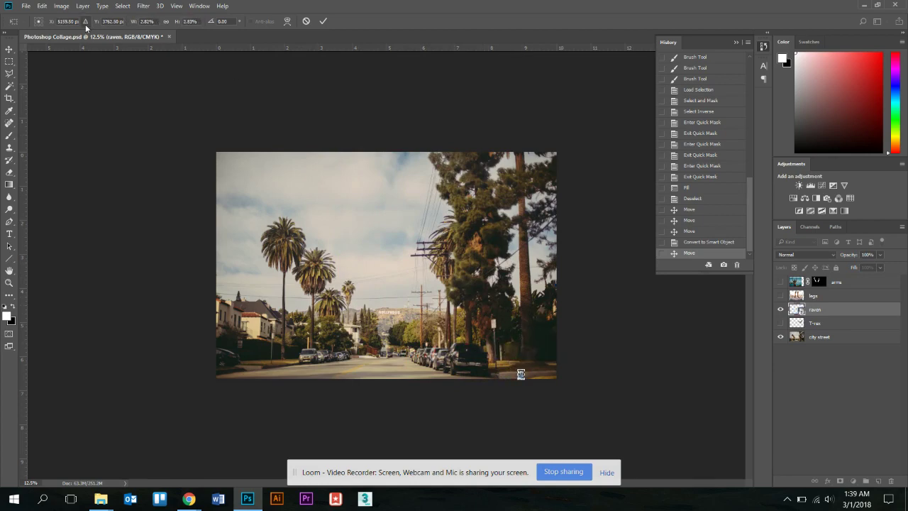
{"action": "left_click", "coordinate": [166, 21]}
{"action": "left_click", "coordinate": [132, 22]}
{"action": "type", "text": "1"}
{"action": "key", "text": "Return"}
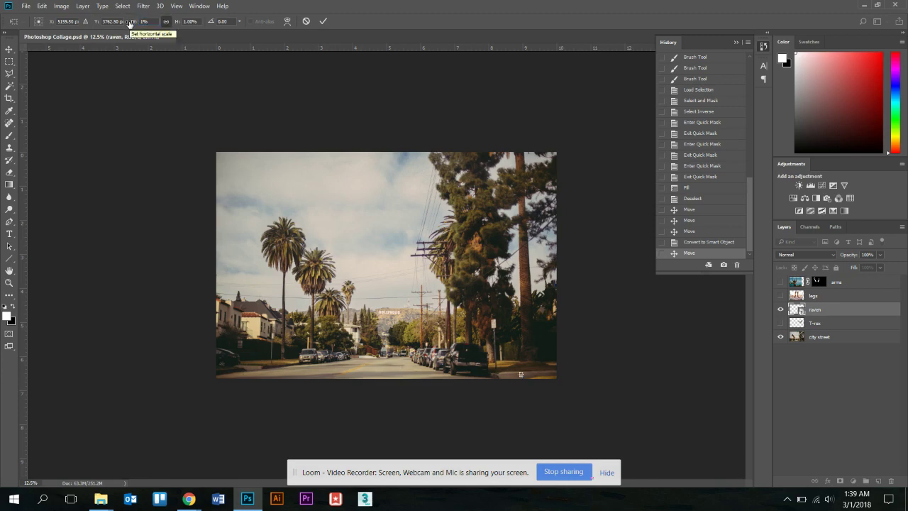
{"action": "left_click", "coordinate": [323, 21]}
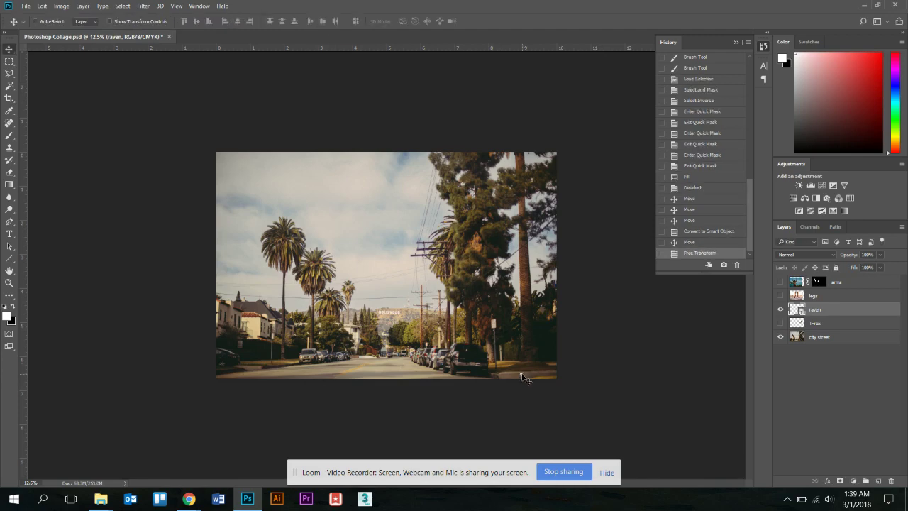
{"action": "left_click_drag", "start_coordinate": [523, 376], "coordinate": [361, 260]}
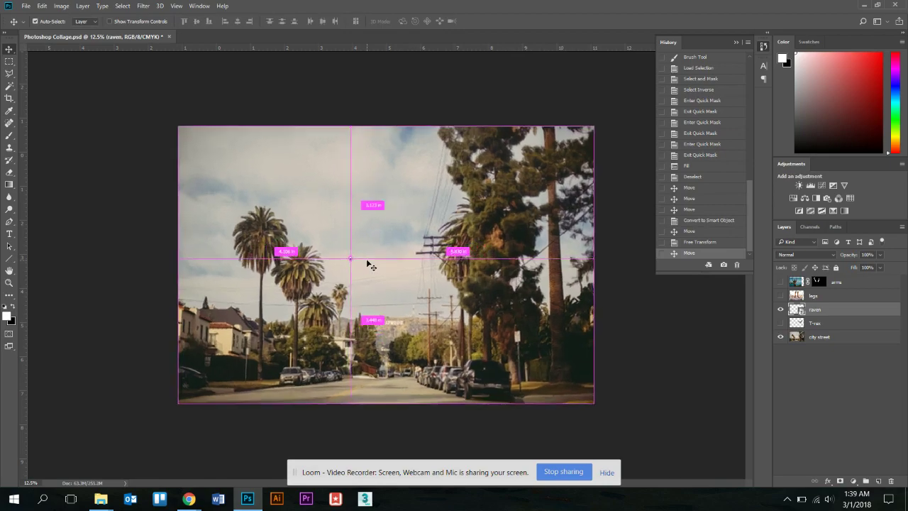
Step: Examine the pixel quality of the tiny raven Smart Object up close
{"action": "scroll", "coordinate": [367, 264], "scroll_direction": "up", "scroll_amount": 6}
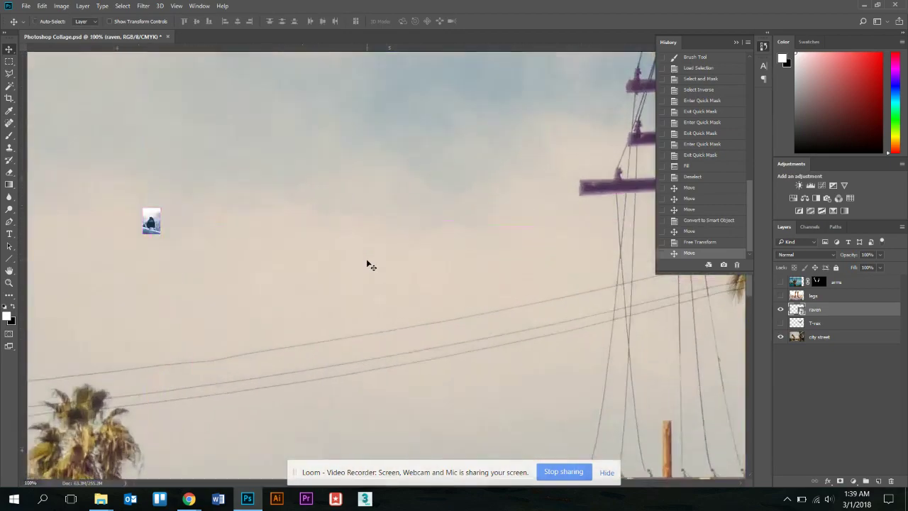
{"action": "left_click_drag", "start_coordinate": [253, 202], "coordinate": [379, 264]}
{"action": "key", "text": "ctrl+plus"}
{"action": "key", "text": "ctrl+plus"}
{"action": "key", "text": "ctrl+plus"}
{"action": "key", "text": "ctrl+plus"}
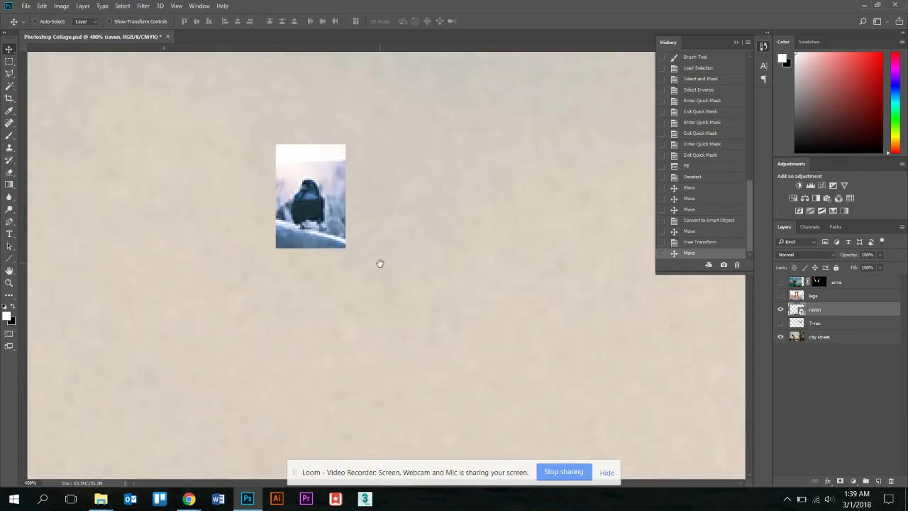
{"action": "scroll", "coordinate": [382, 266], "scroll_direction": "up", "scroll_amount": 2}
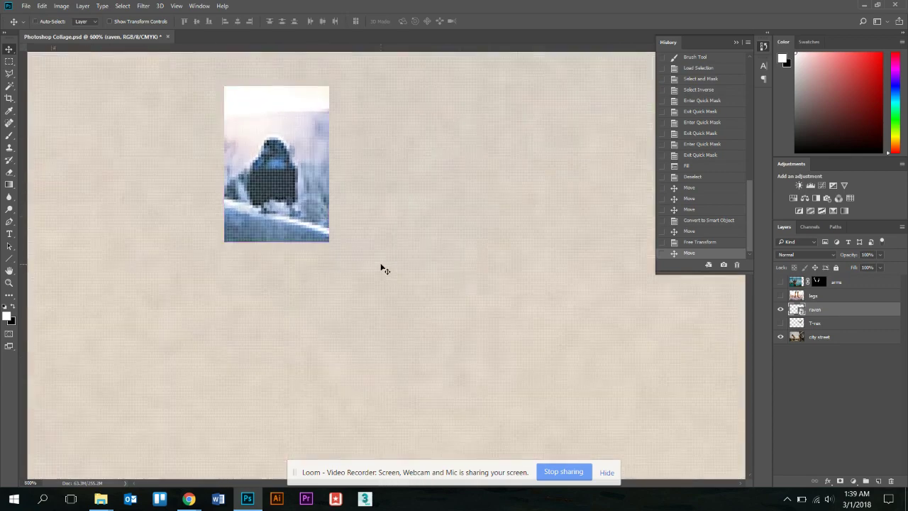
{"action": "scroll", "coordinate": [358, 271], "scroll_direction": "up", "scroll_amount": 2}
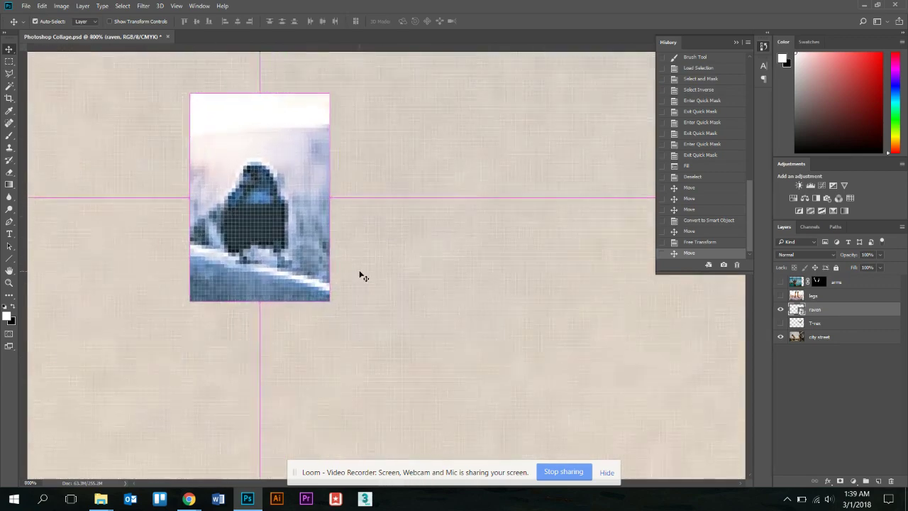
{"action": "scroll", "coordinate": [358, 275], "scroll_direction": "up", "scroll_amount": 2}
{"action": "scroll", "coordinate": [359, 275], "scroll_direction": "down", "scroll_amount": 8}
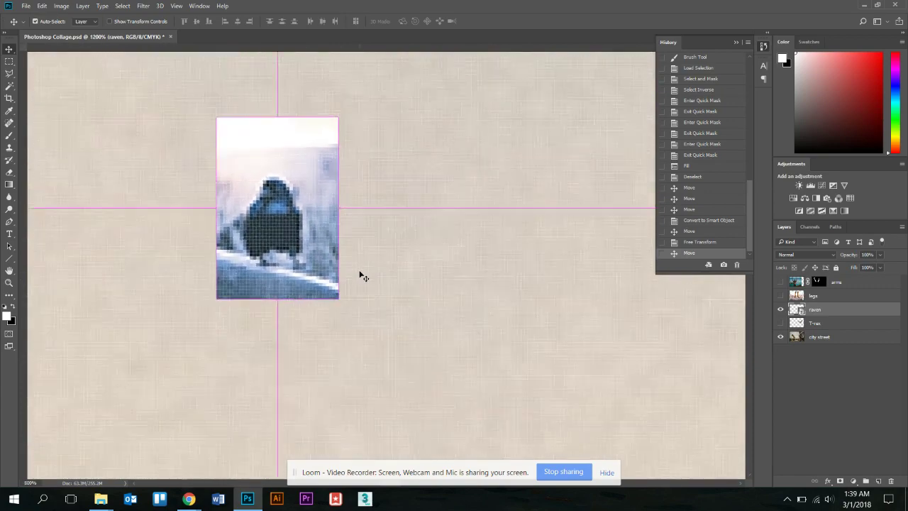
{"action": "scroll", "coordinate": [359, 274], "scroll_direction": "down", "scroll_amount": 6}
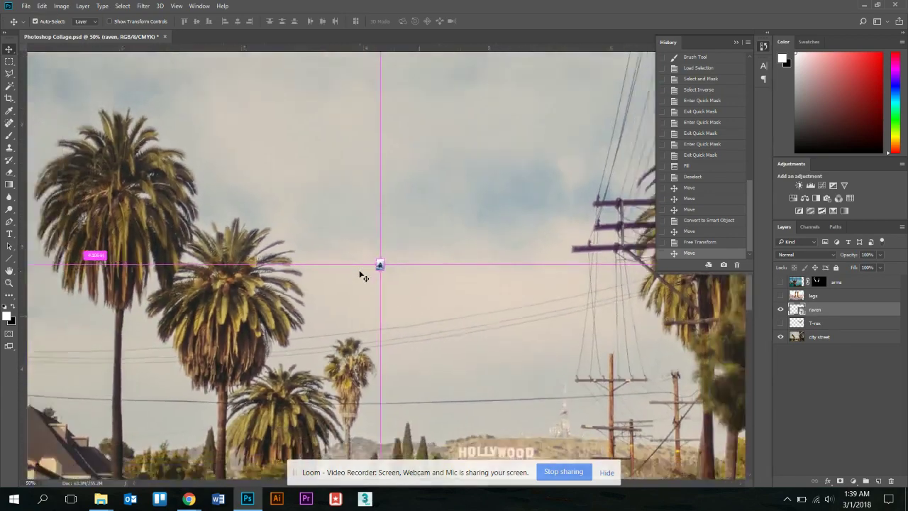
Step: Free Transform the tiny raven Smart Object back to 100% scale, apply it, and inspect the image quality
{"action": "key", "text": "ctrl+t"}
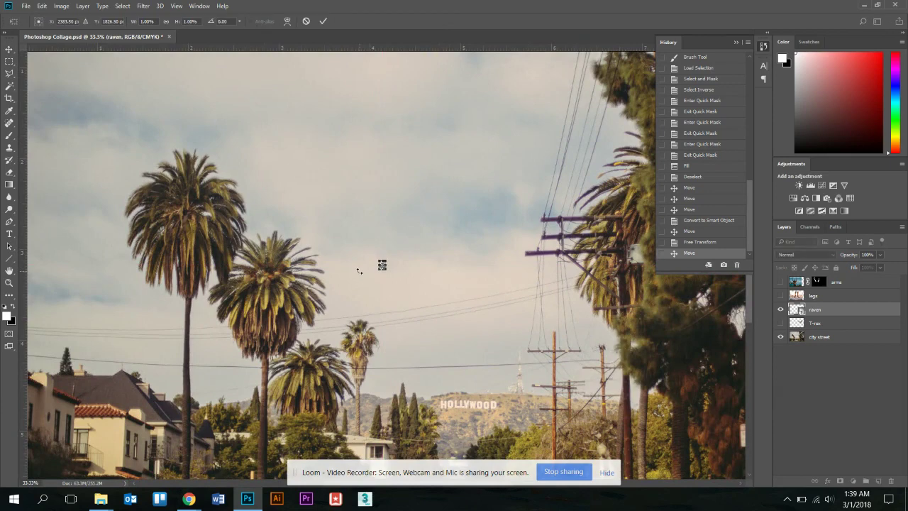
{"action": "left_click_drag", "start_coordinate": [378, 258], "coordinate": [305, 191]}
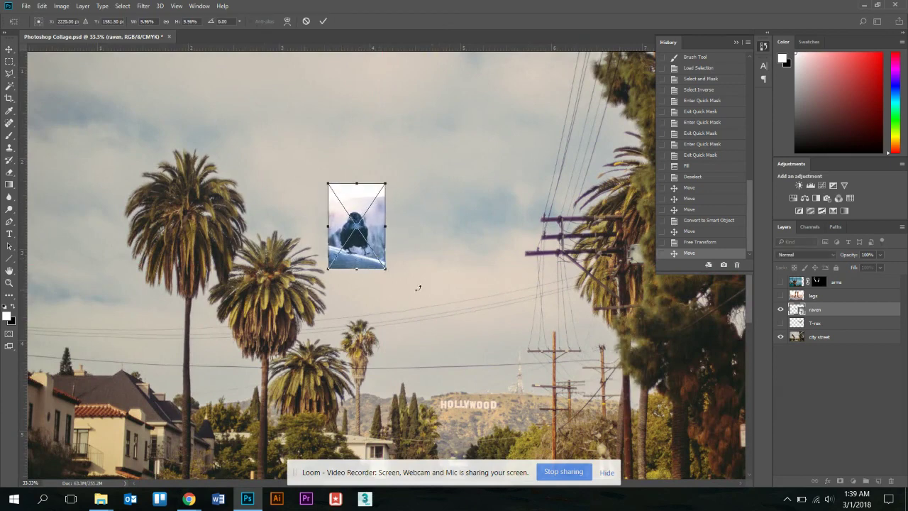
{"action": "left_click", "coordinate": [167, 22]}
{"action": "type", "text": "100"}
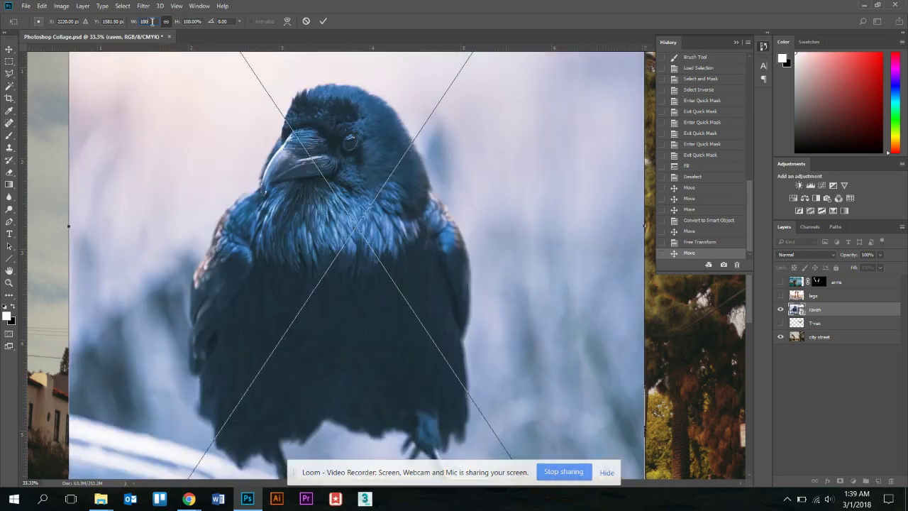
{"action": "left_click", "coordinate": [323, 20]}
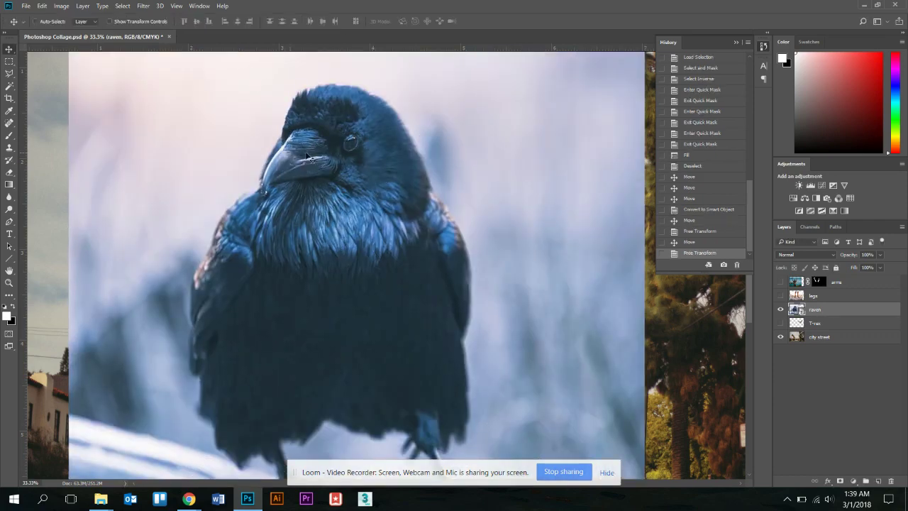
{"action": "scroll", "coordinate": [304, 162], "scroll_direction": "down", "scroll_amount": 1}
{"action": "scroll", "coordinate": [304, 162], "scroll_direction": "up", "scroll_amount": 2}
{"action": "scroll", "coordinate": [304, 162], "scroll_direction": "down", "scroll_amount": 3}
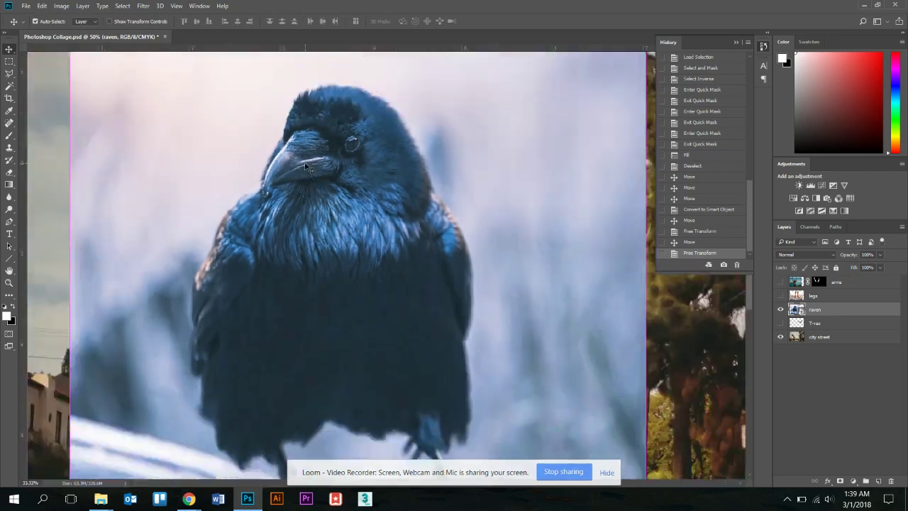
{"action": "key", "text": "ctrl"}
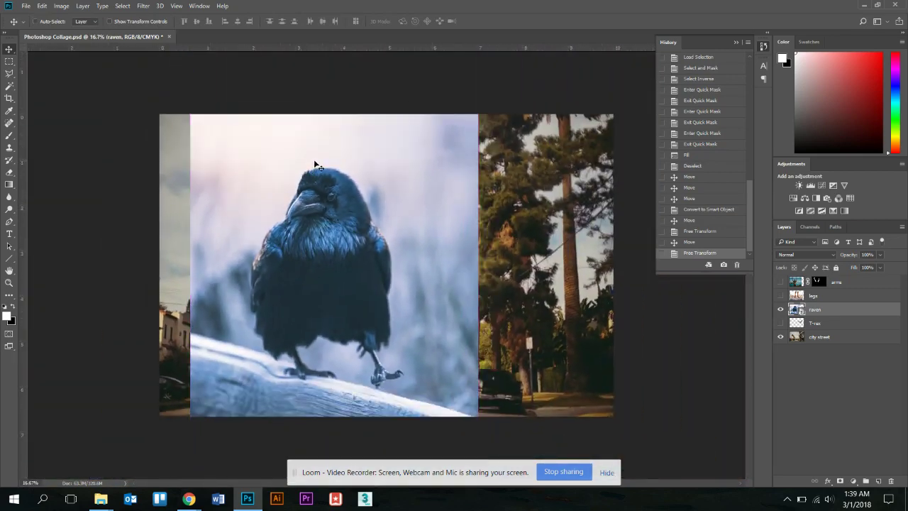
Step: Free Transform the raven proportionally down to about 53% around the lower centre of the canvas and apply it
{"action": "key", "text": "ctrl+t"}
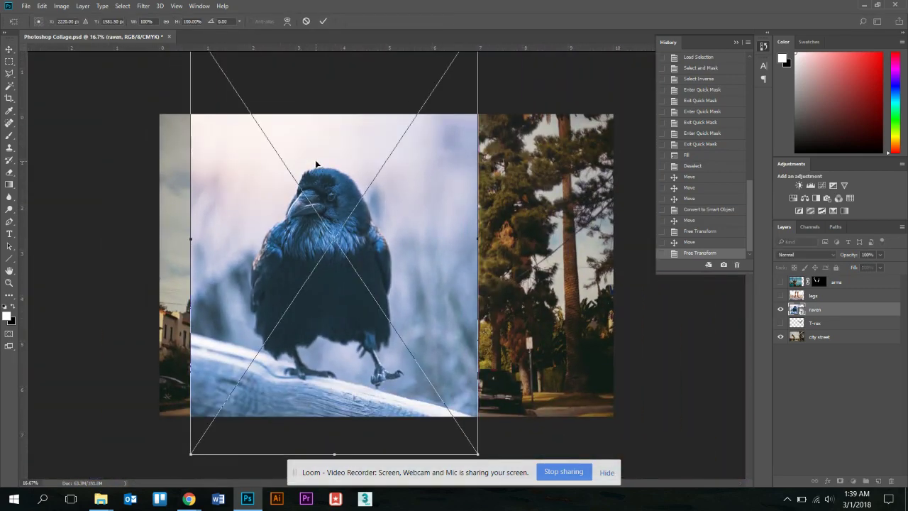
{"action": "key", "text": "ctrl+minus"}
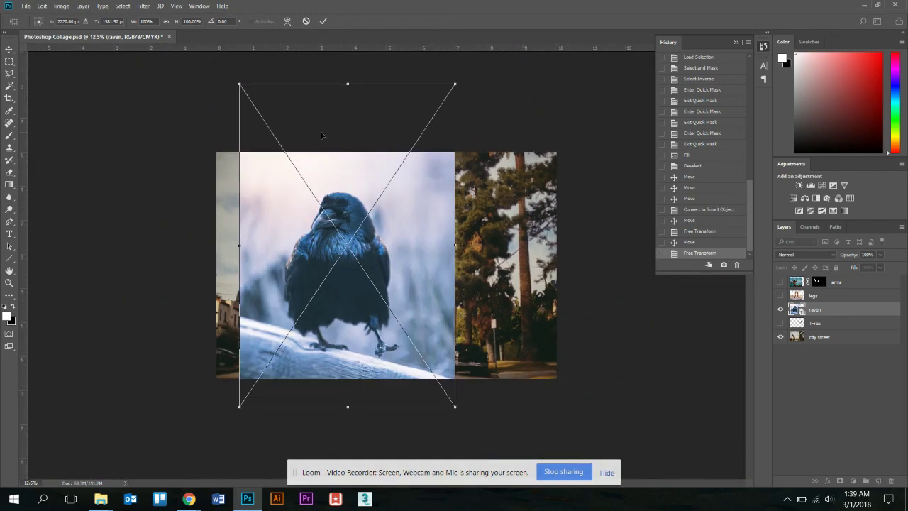
{"action": "left_click", "coordinate": [44, 7]}
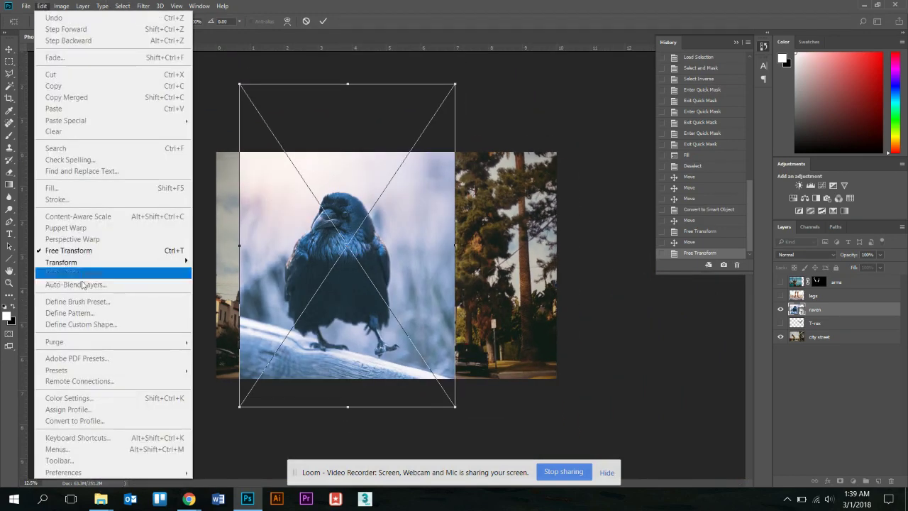
{"action": "mouse_move", "coordinate": [114, 266]}
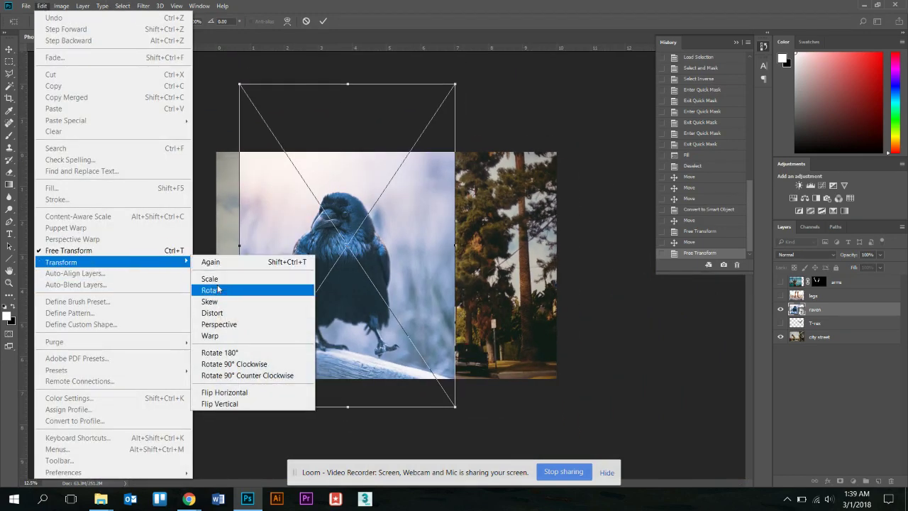
{"action": "left_click", "coordinate": [253, 74]}
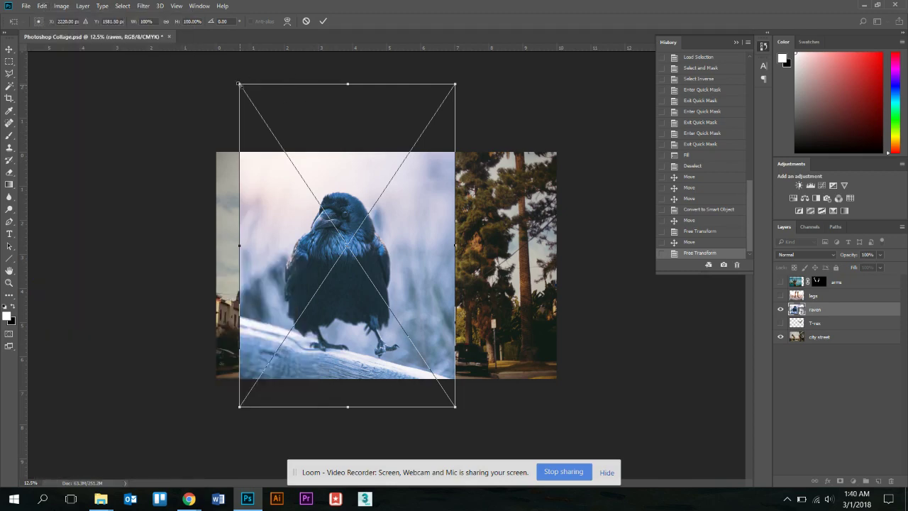
{"action": "left_click_drag", "start_coordinate": [238, 84], "coordinate": [341, 236]}
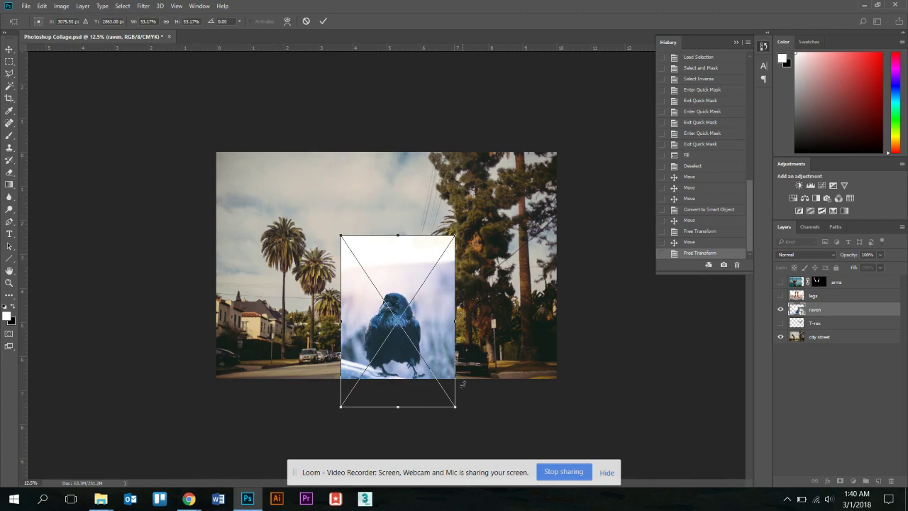
{"action": "left_click_drag", "start_coordinate": [452, 404], "coordinate": [443, 388]}
{"action": "left_click_drag", "start_coordinate": [337, 231], "coordinate": [327, 214]}
{"action": "key", "text": "Return"}
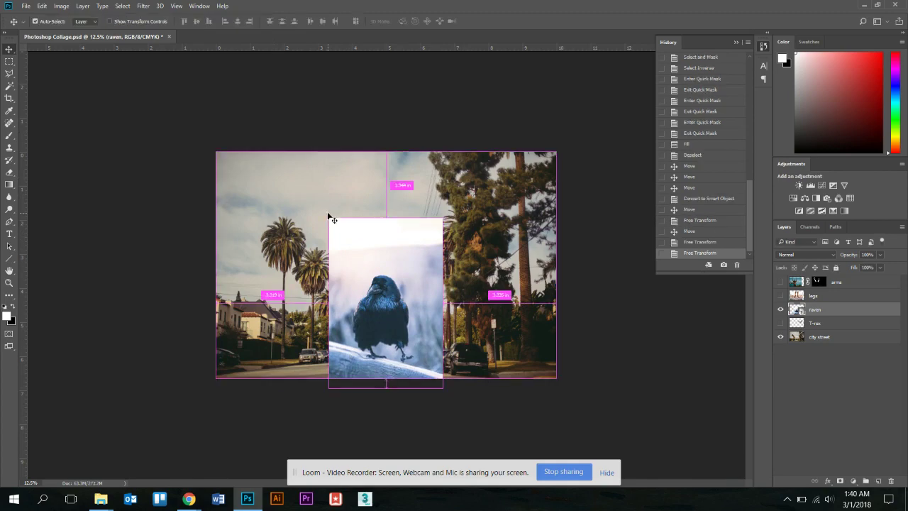
Step: Free Transform the raven again, rotating it counterclockwise first and then clockwise to about 7.5 degrees
{"action": "key", "text": "ctrl+plus"}
{"action": "key", "text": "ctrl+t"}
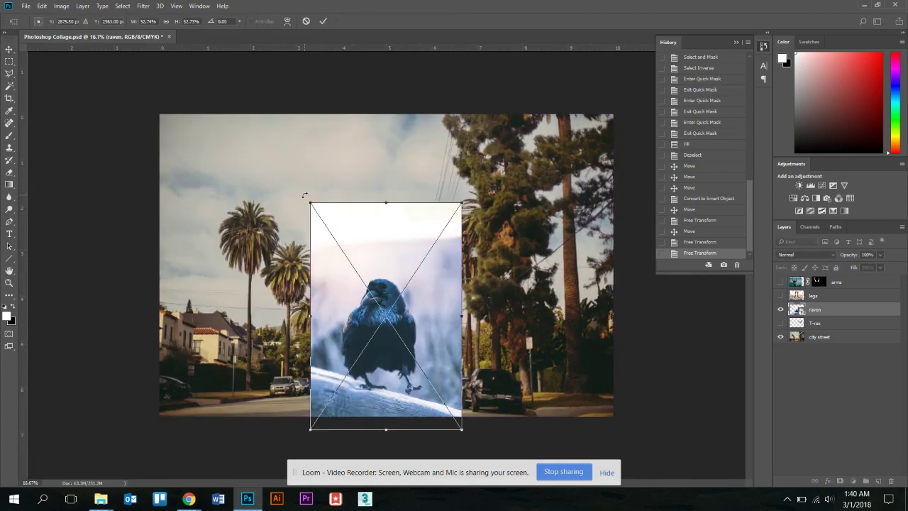
{"action": "left_click_drag", "start_coordinate": [306, 194], "coordinate": [277, 204]}
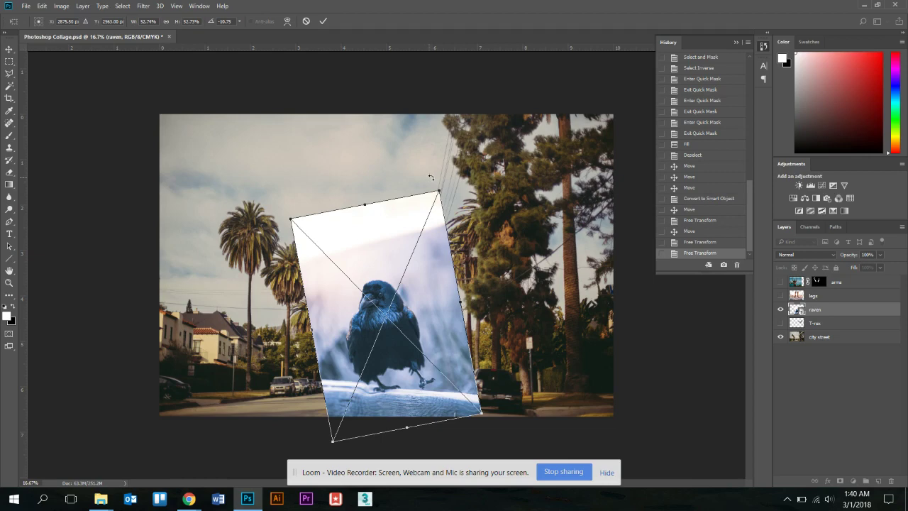
{"action": "left_click_drag", "start_coordinate": [430, 176], "coordinate": [401, 206]}
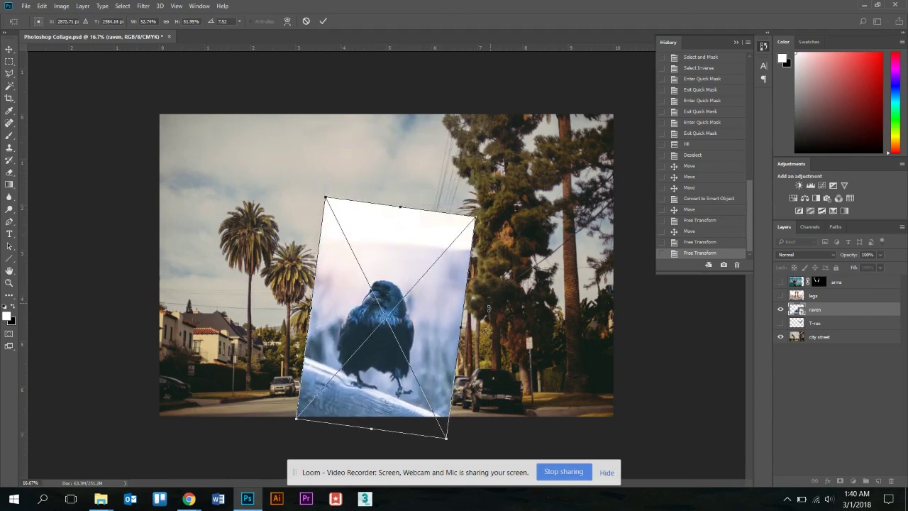
Step: Stretch the raven non-proportionally to about 107.6% width and 58% height, rotate it to about -42.7 degrees, and apply the transform
{"action": "left_click_drag", "start_coordinate": [459, 325], "coordinate": [496, 316]}
{"action": "mouse_move", "coordinate": [314, 307]}
{"action": "left_mouse_down"}
{"action": "mouse_move", "coordinate": [251, 303]}
{"action": "mouse_move", "coordinate": [305, 307]}
{"action": "left_mouse_up"}
{"action": "left_click_drag", "start_coordinate": [412, 205], "coordinate": [421, 141]}
{"action": "left_click_drag", "start_coordinate": [383, 430], "coordinate": [395, 331]}
{"action": "left_click_drag", "start_coordinate": [316, 221], "coordinate": [253, 214]}
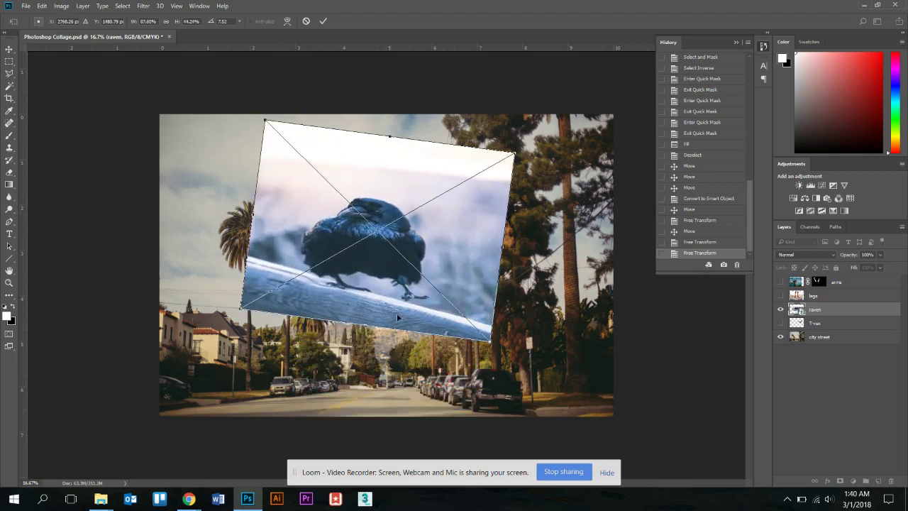
{"action": "left_click_drag", "start_coordinate": [373, 328], "coordinate": [356, 385]}
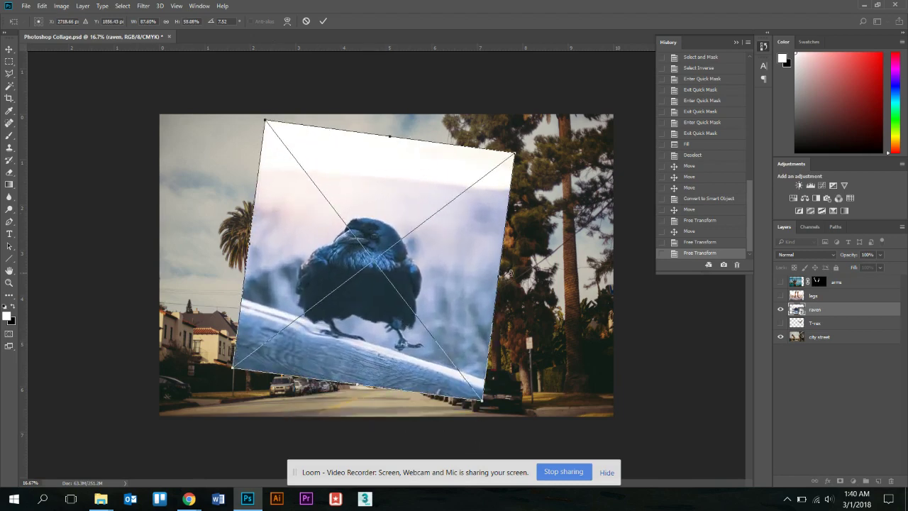
{"action": "left_click_drag", "start_coordinate": [498, 275], "coordinate": [556, 280]}
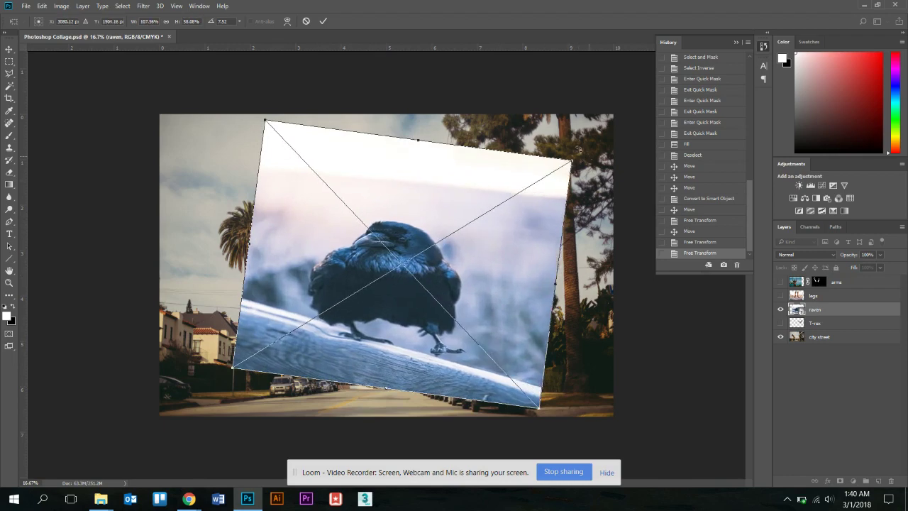
{"action": "left_click_drag", "start_coordinate": [578, 149], "coordinate": [444, 148]}
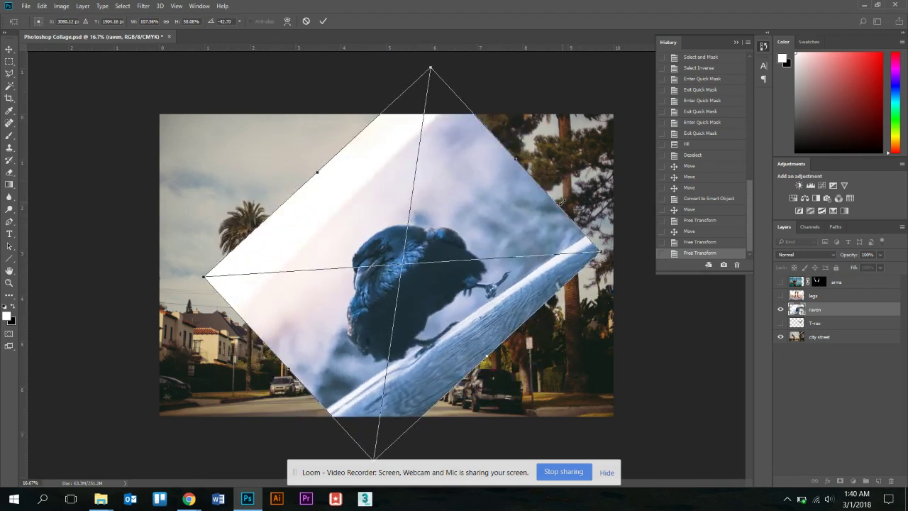
{"action": "key", "text": "Return"}
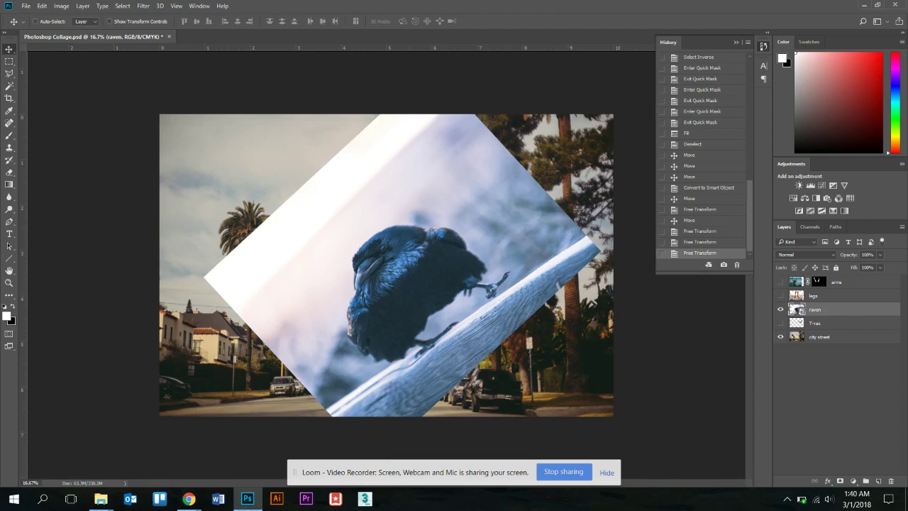
Step: Open the raven Smart Object's source file and copy its raven layer into the Photoshop Collage document
{"action": "double_click", "coordinate": [795, 310]}
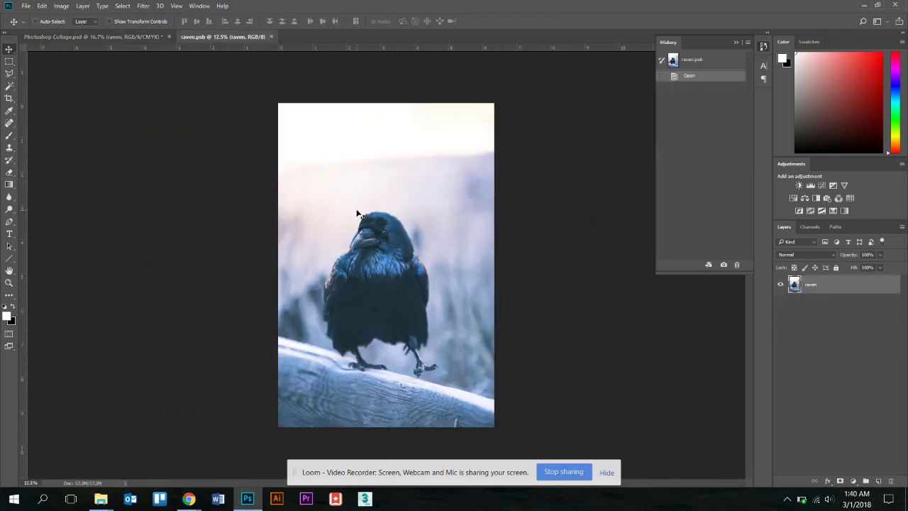
{"action": "left_click", "coordinate": [117, 37]}
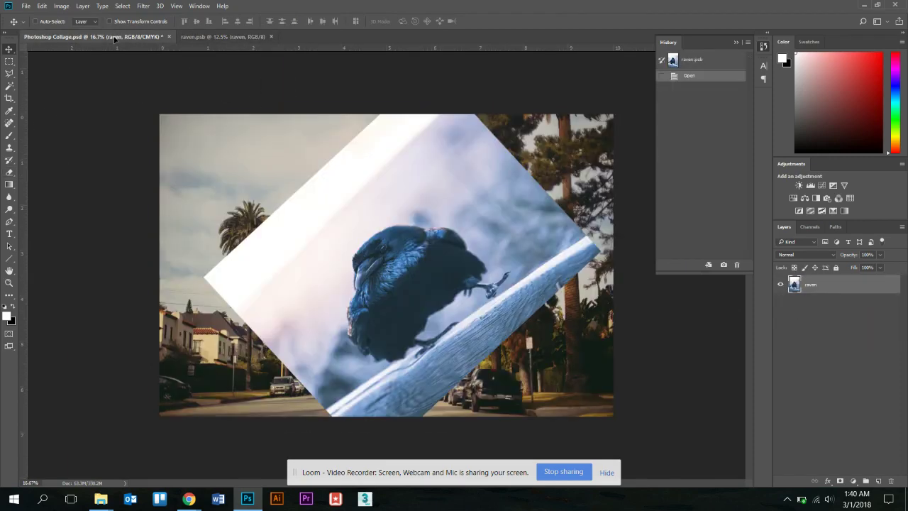
{"action": "left_click_drag", "start_coordinate": [114, 39], "coordinate": [324, 186]}
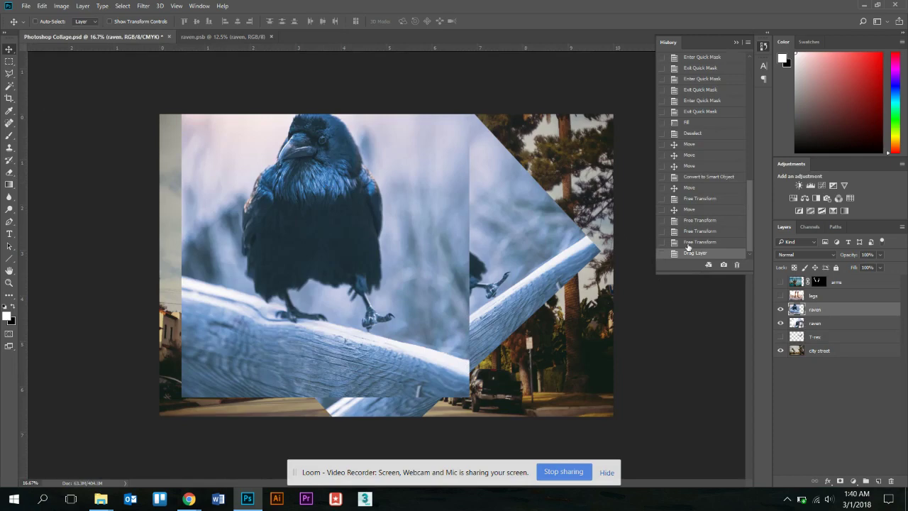
Step: Undo the copied raven layer, and step back and forward through the Free Transform history states to compare them
{"action": "left_click", "coordinate": [688, 243]}
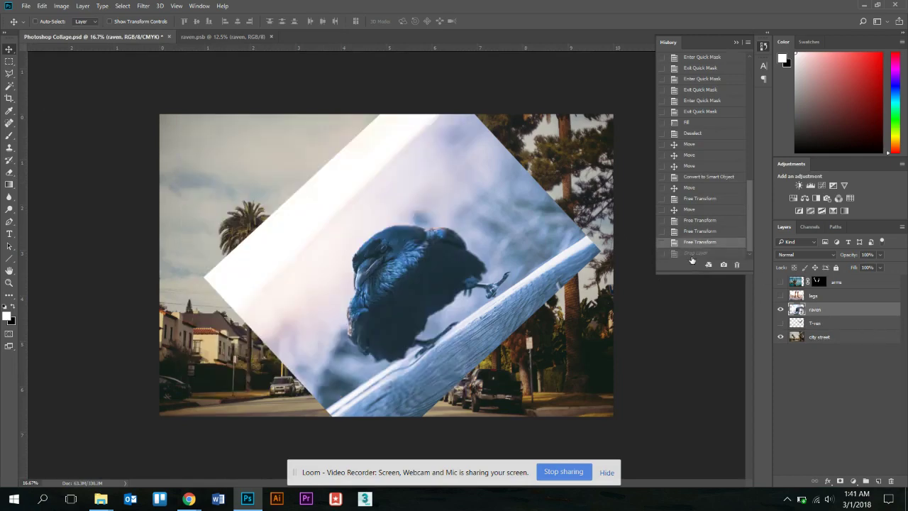
{"action": "left_click", "coordinate": [691, 231]}
{"action": "left_click", "coordinate": [685, 221]}
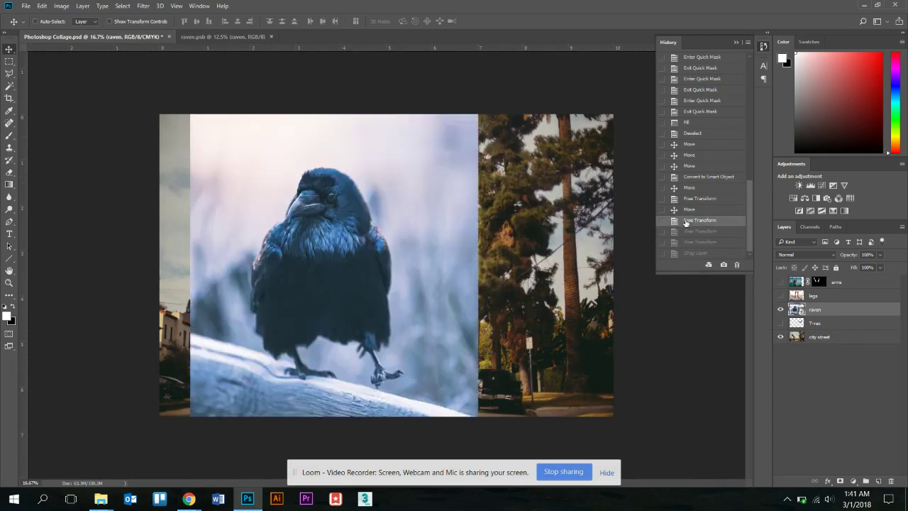
{"action": "left_click", "coordinate": [692, 231]}
{"action": "left_click", "coordinate": [694, 243]}
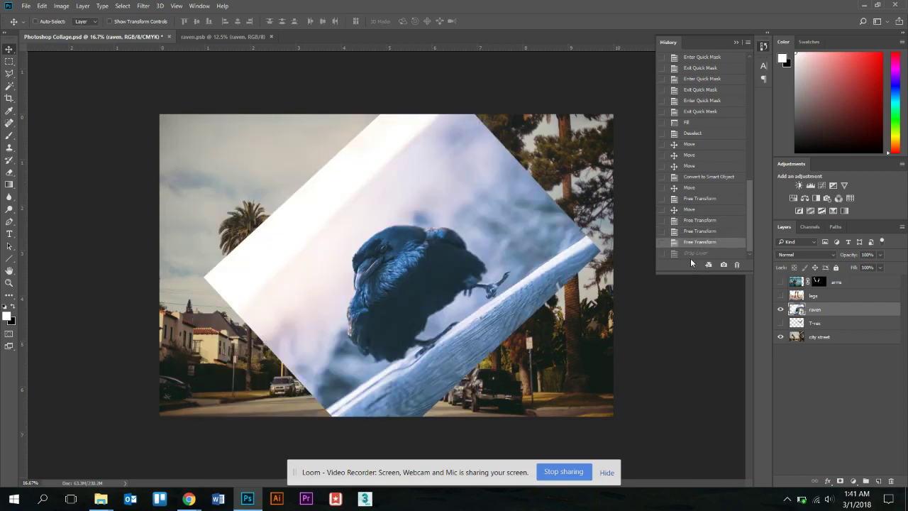
Step: Free Transform the raven again, rotating it to about -8 degrees and narrowing it to a portrait shape, and apply it
{"action": "key", "text": "ctrl+t"}
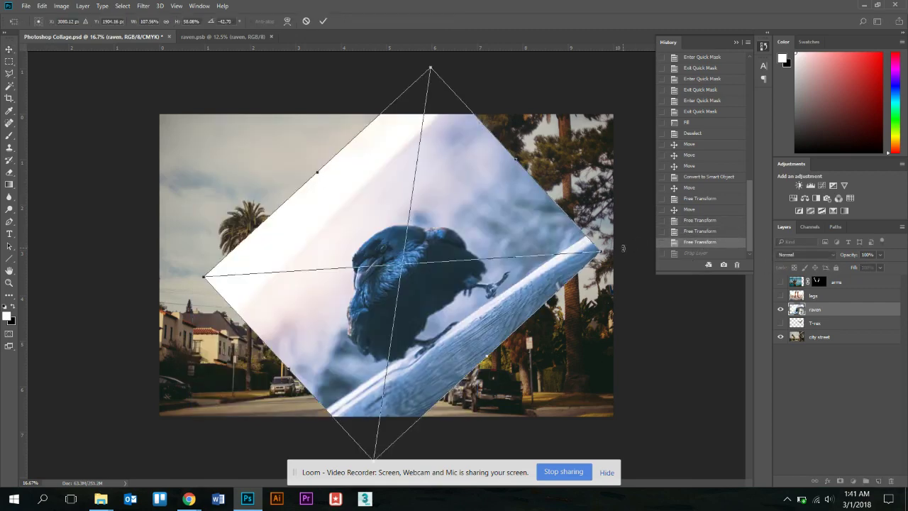
{"action": "left_click_drag", "start_coordinate": [622, 248], "coordinate": [589, 369]}
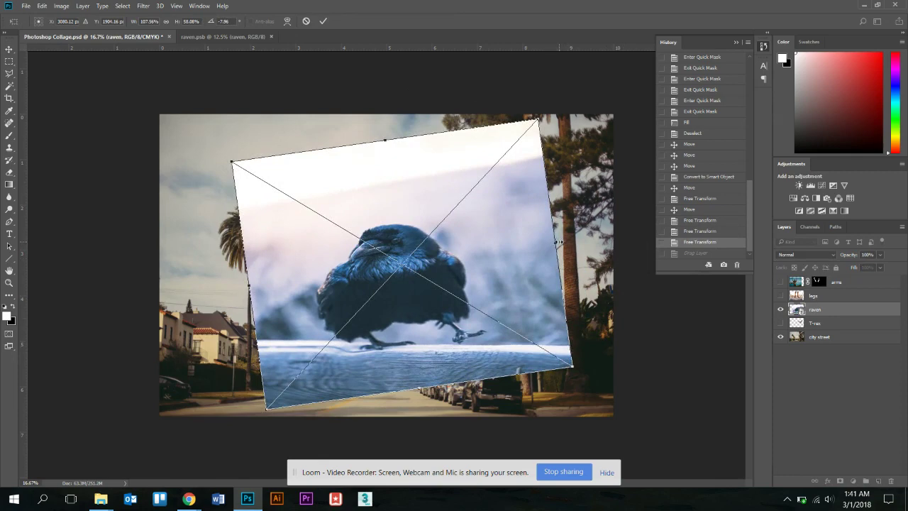
{"action": "left_click_drag", "start_coordinate": [558, 242], "coordinate": [428, 261]}
{"action": "left_click_drag", "start_coordinate": [227, 165], "coordinate": [252, 184]}
{"action": "key", "text": "Return"}
Step: Revert the raven to its upright, full-size history state, before the last three Free Transforms
{"action": "key", "text": "ctrl+equal"}
{"action": "key", "text": "ctrl+equal"}
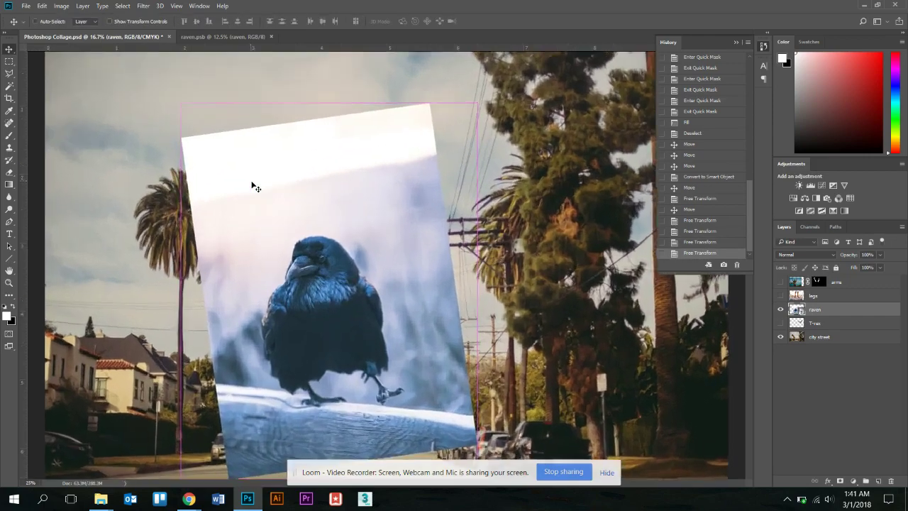
{"action": "left_click", "coordinate": [698, 241]}
{"action": "left_click", "coordinate": [697, 230]}
{"action": "left_click", "coordinate": [696, 219]}
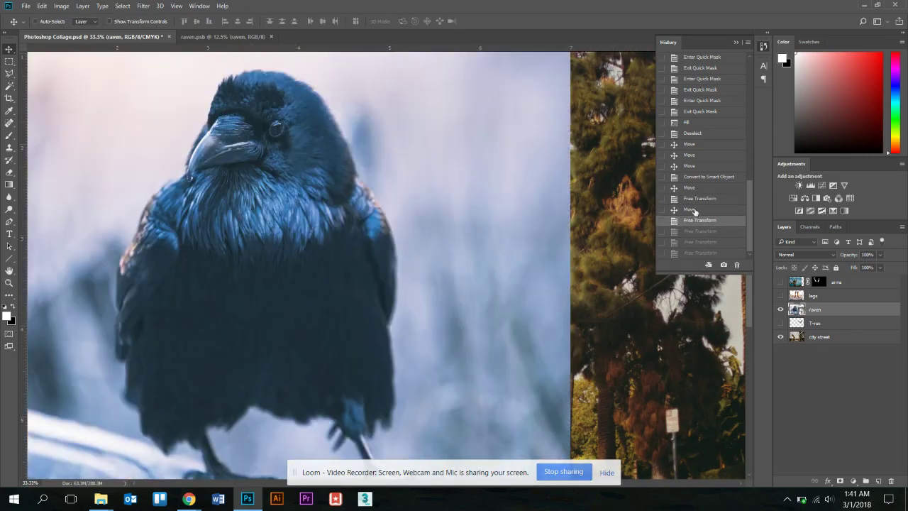
{"action": "left_click", "coordinate": [693, 209]}
{"action": "left_click", "coordinate": [695, 221]}
Step: Move the raven Smart Object so that it covers the right half of the city street image
{"action": "key", "text": "ctrl+minus"}
{"action": "key", "text": "ctrl+minus"}
{"action": "key", "text": "ctrl+minus"}
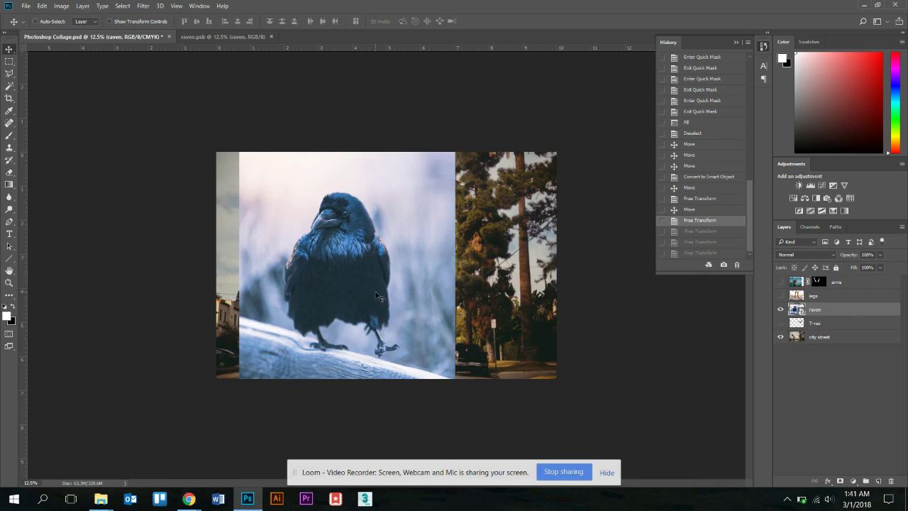
{"action": "right_click", "coordinate": [364, 248]}
{"action": "left_click", "coordinate": [392, 254]}
{"action": "left_click_drag", "start_coordinate": [392, 239], "coordinate": [490, 268]}
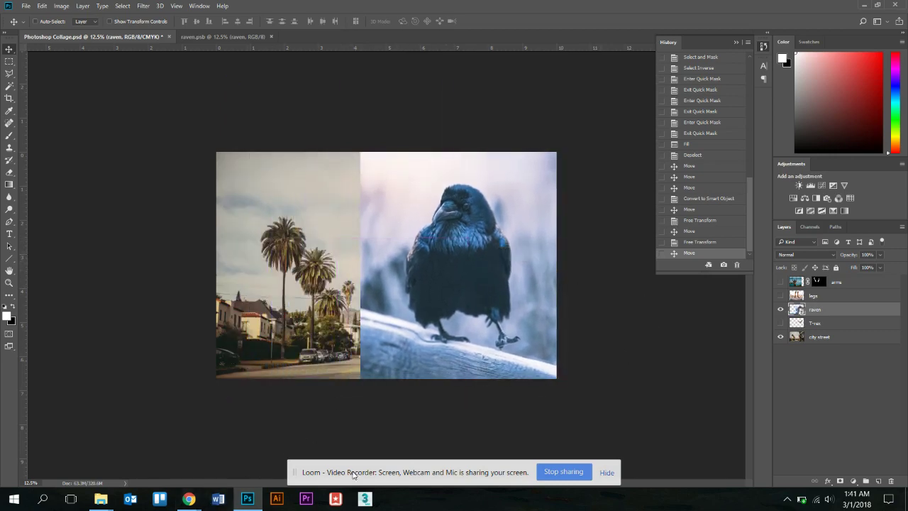